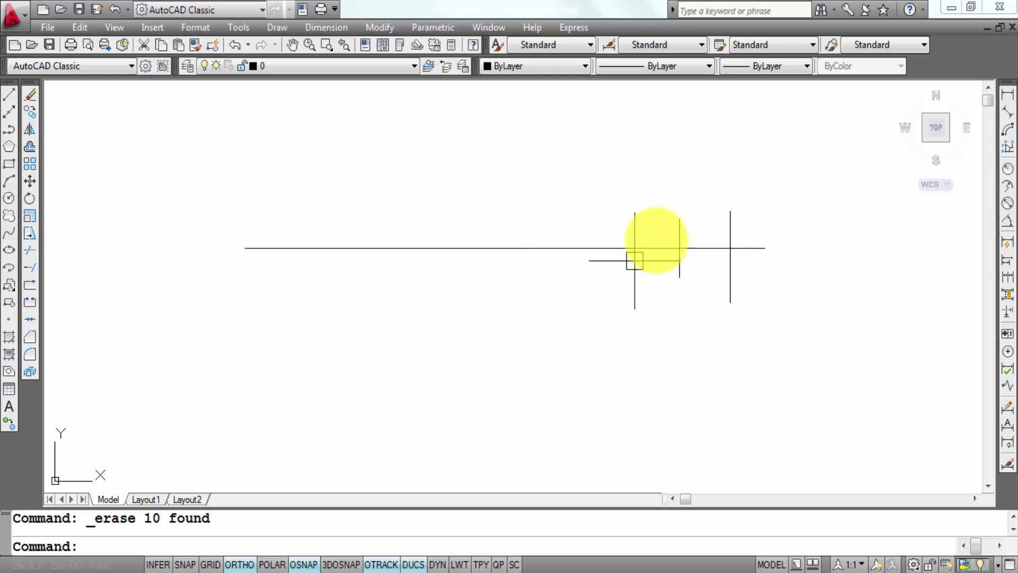
# Erase the long horizontal line and the two short vertical lines crossing it.
pyautogui.click(848, 134)
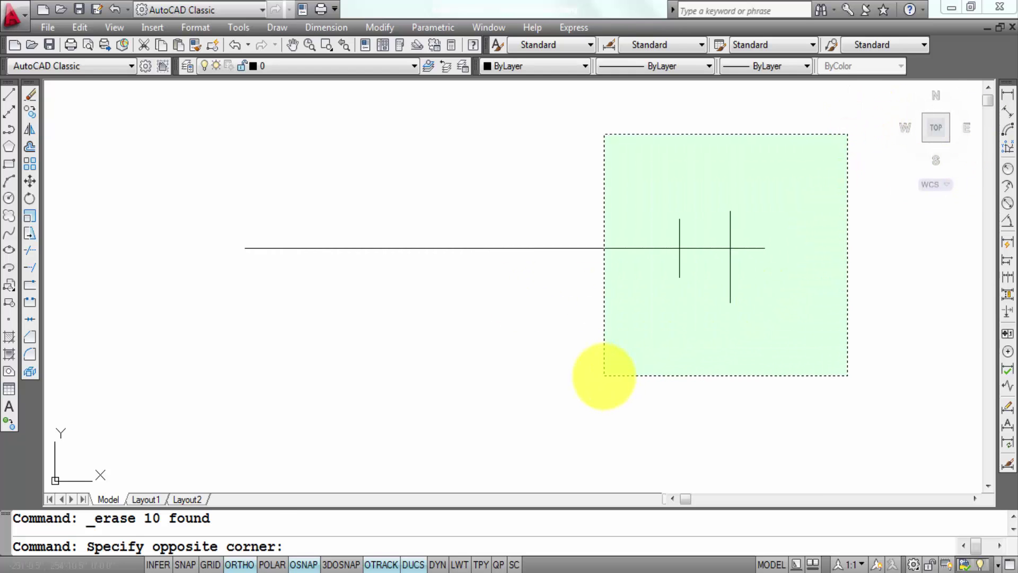
pyautogui.click(604, 375)
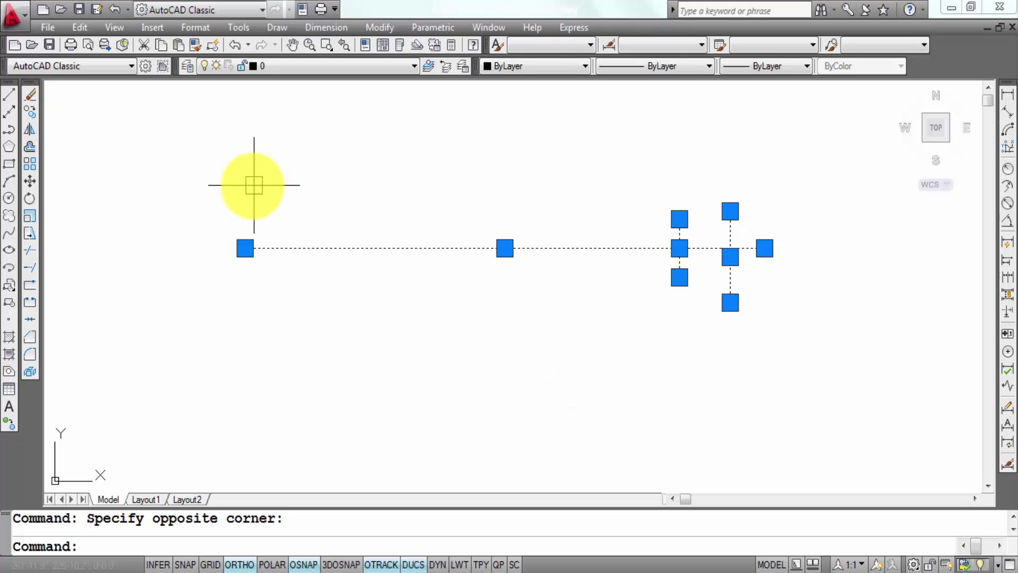
pyautogui.click(32, 91)
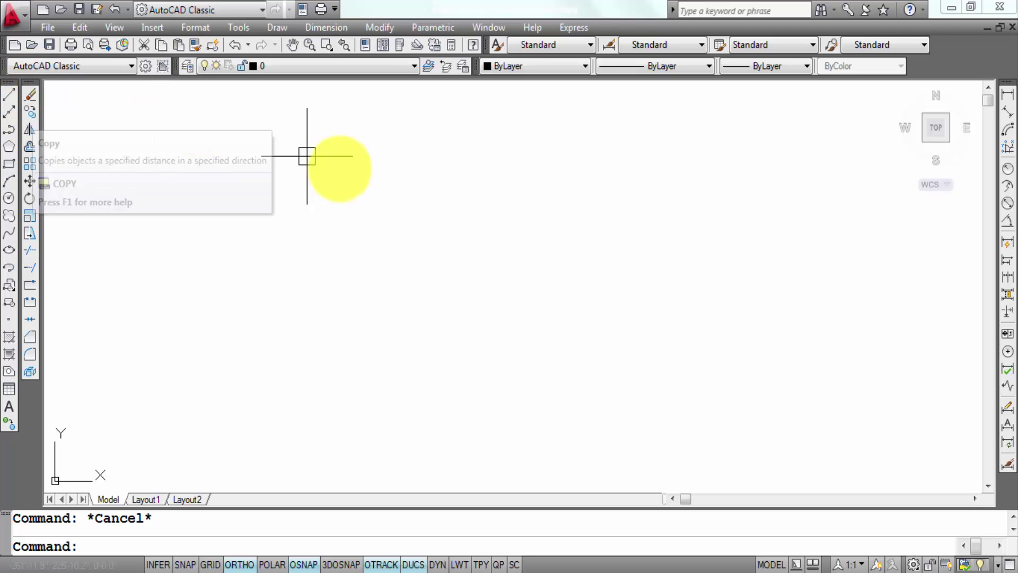
# Draw a single horizontal line in the upper middle of the empty drawing area.
pyautogui.write('l')
pyautogui.press('Return')
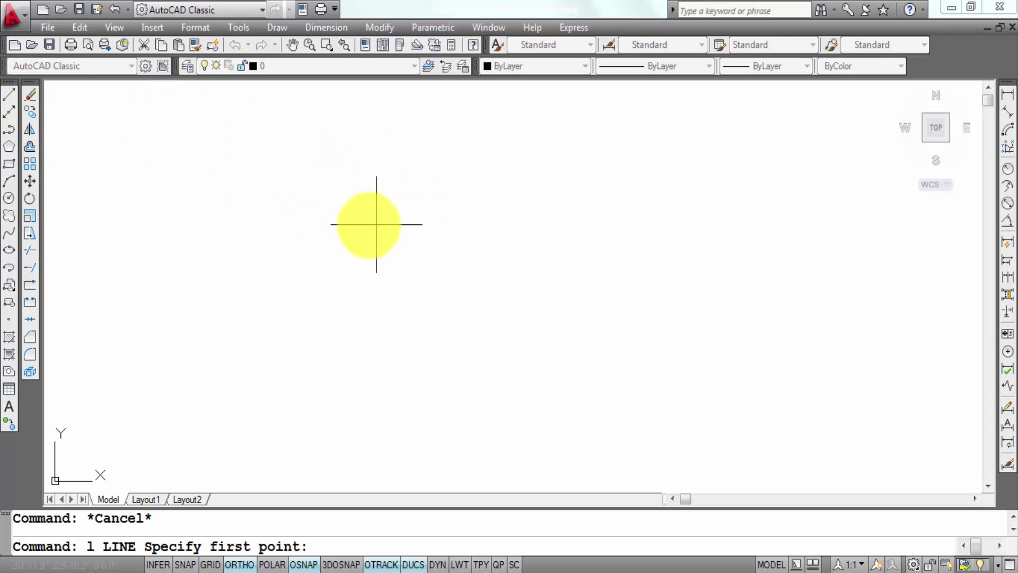
pyautogui.click(334, 219)
pyautogui.click(517, 235)
pyautogui.press('Return')
pyautogui.press('Escape')
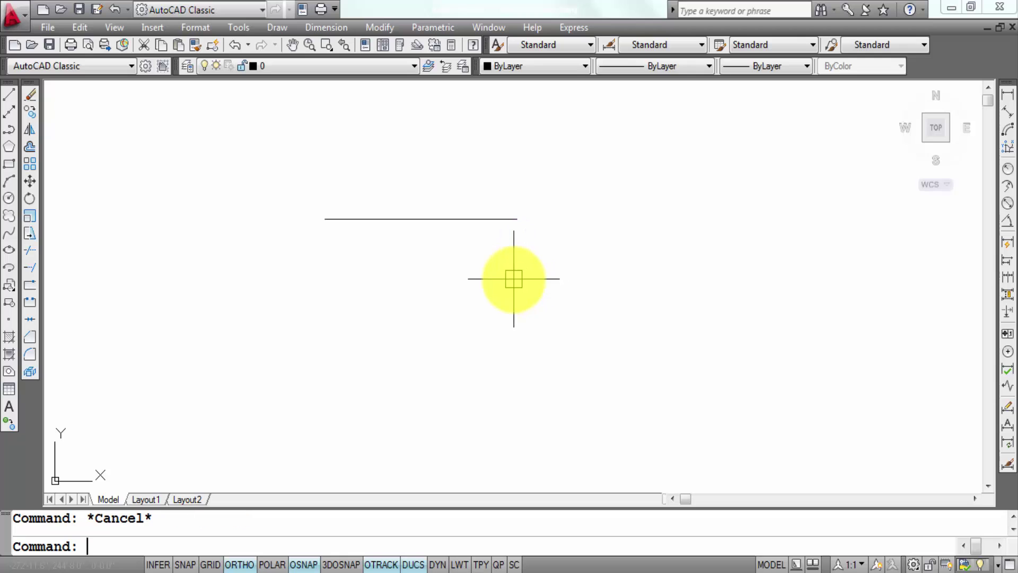
pyautogui.click(485, 215)
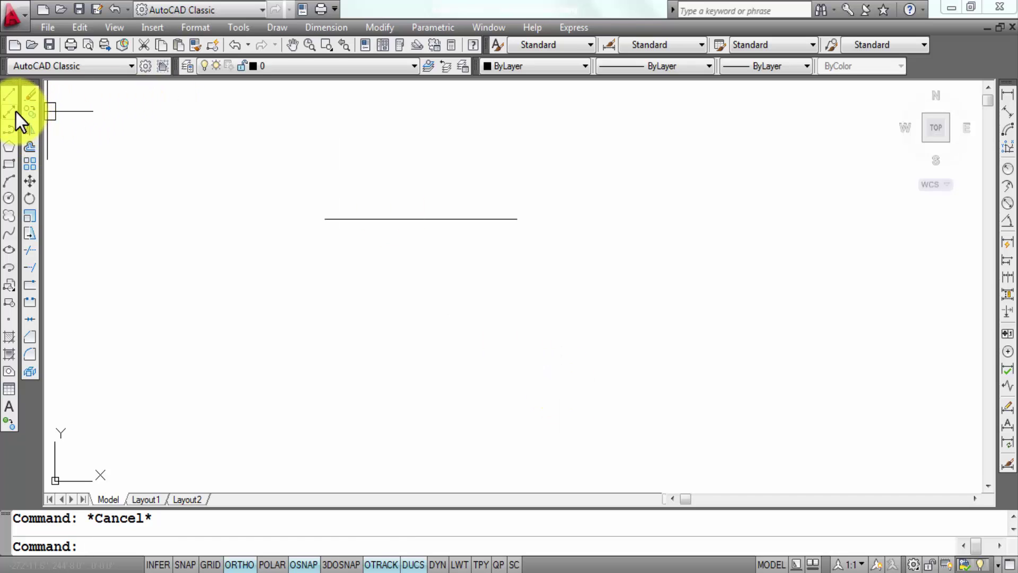
pyautogui.click(35, 114)
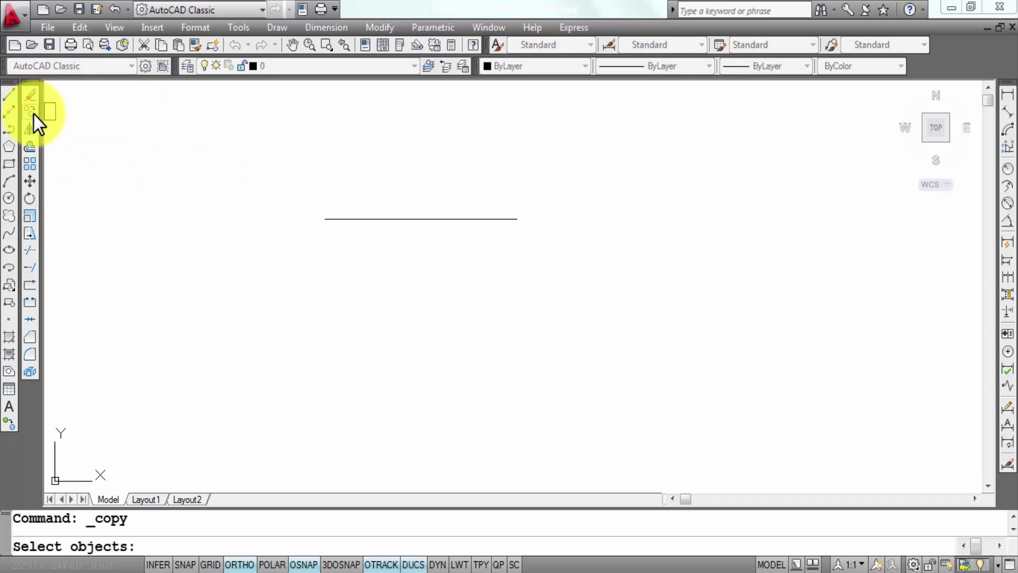
pyautogui.press('Escape')
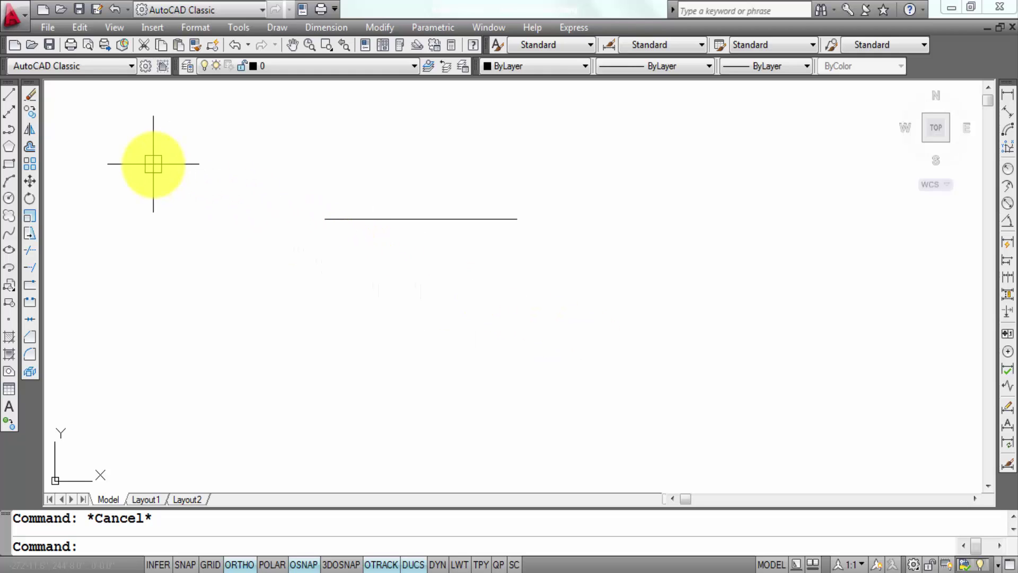
# Copy the horizontal line nine times straight down at irregular spacings, using its right endpoint as the base point.
pyautogui.click(30, 109)
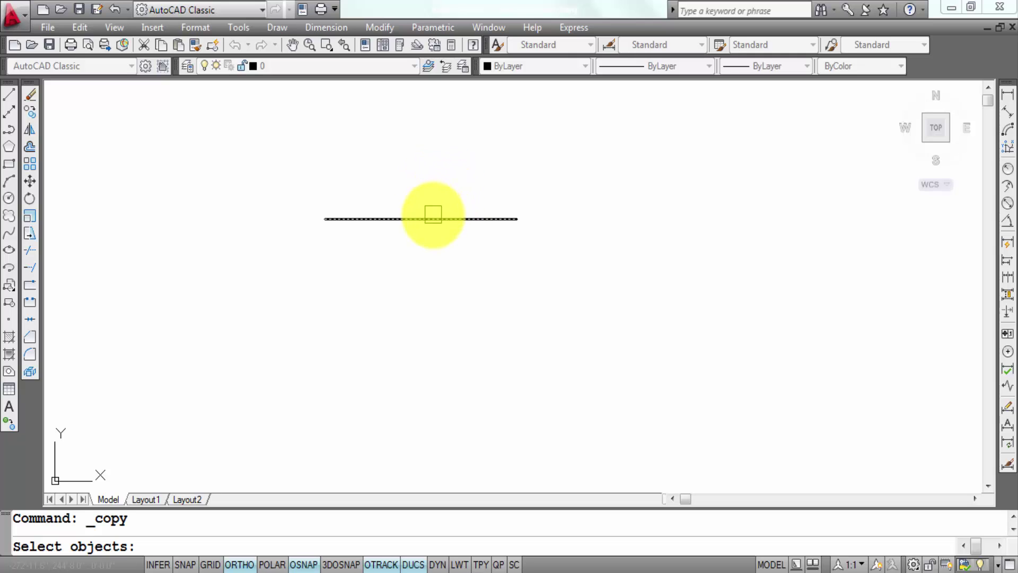
pyautogui.click(426, 215)
pyautogui.rightClick(572, 200)
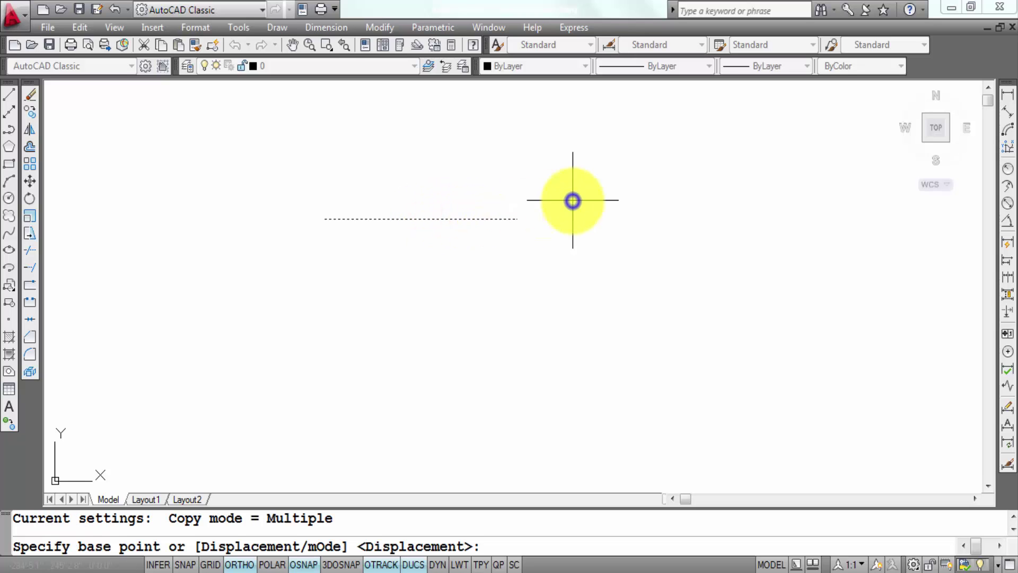
pyautogui.click(516, 219)
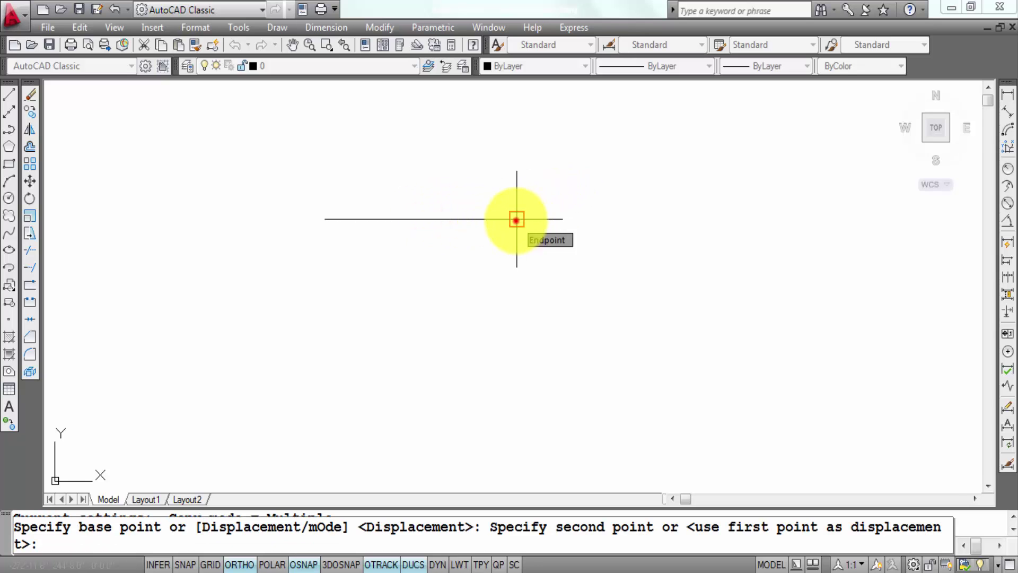
pyautogui.click(519, 251)
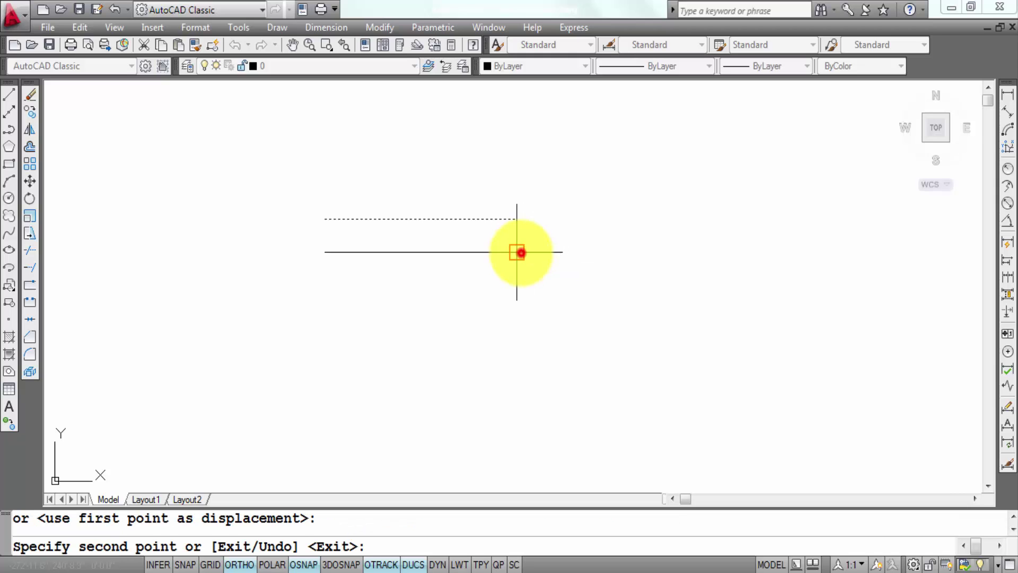
pyautogui.click(517, 287)
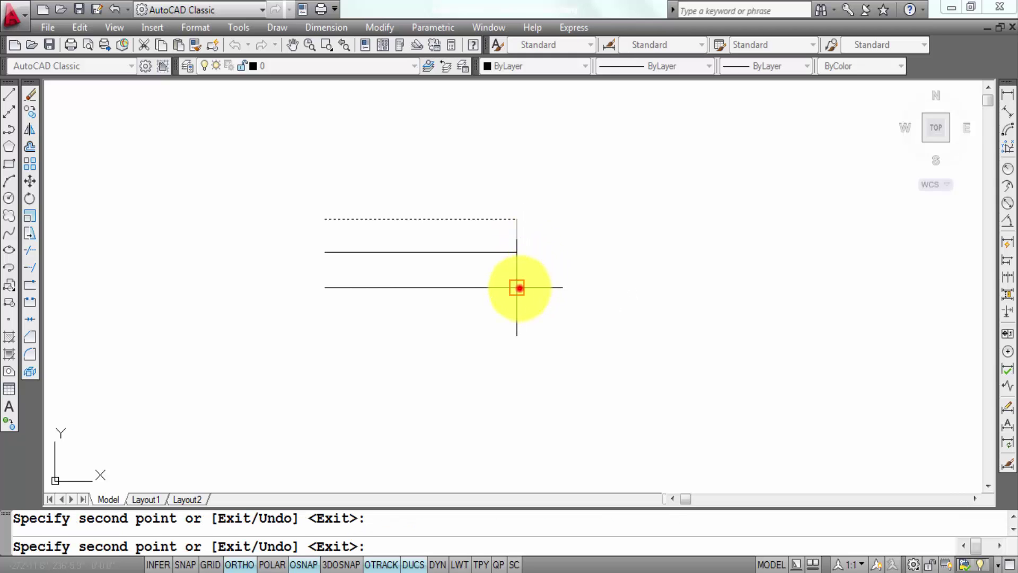
pyautogui.click(516, 333)
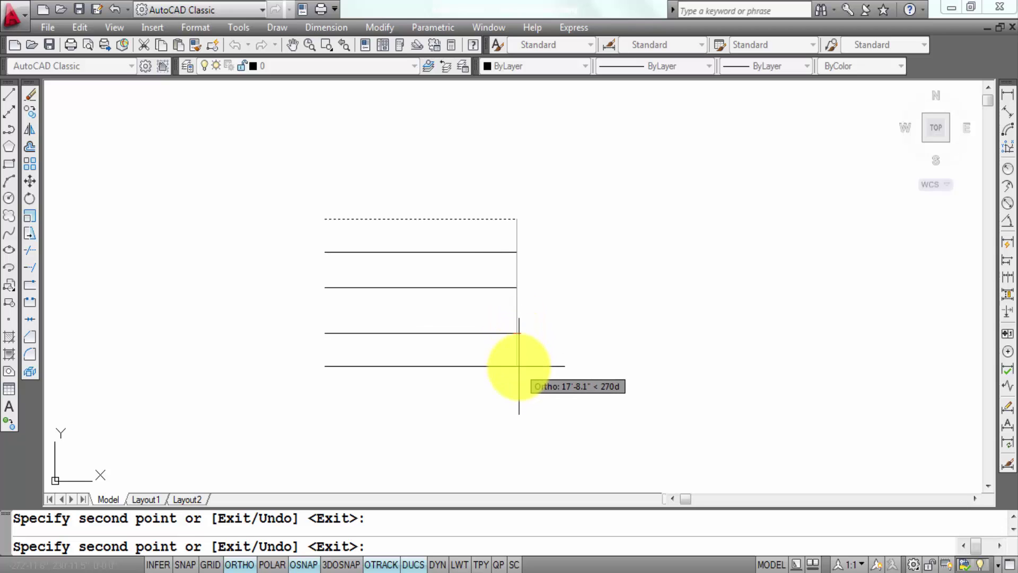
pyautogui.click(522, 391)
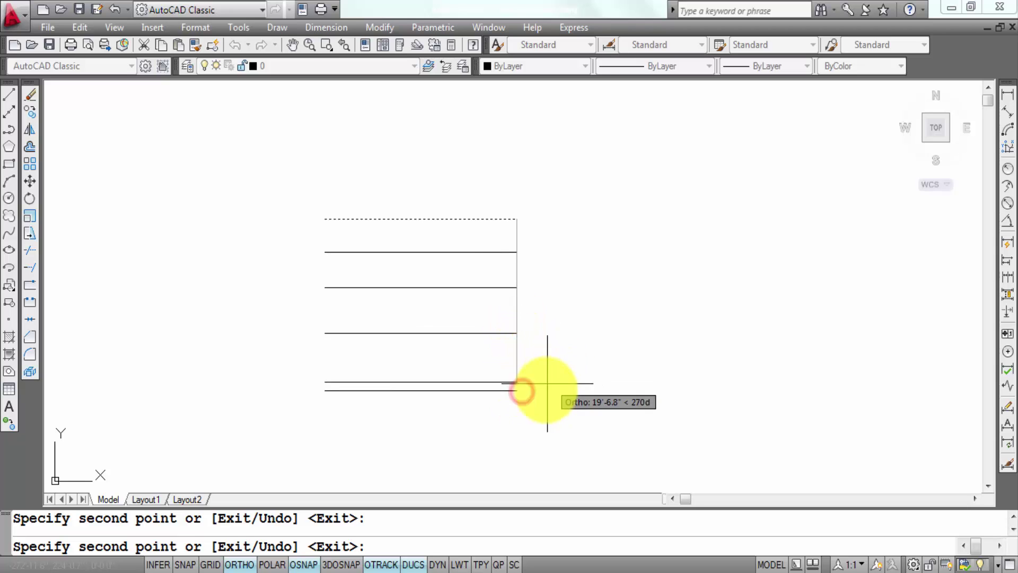
pyautogui.click(517, 319)
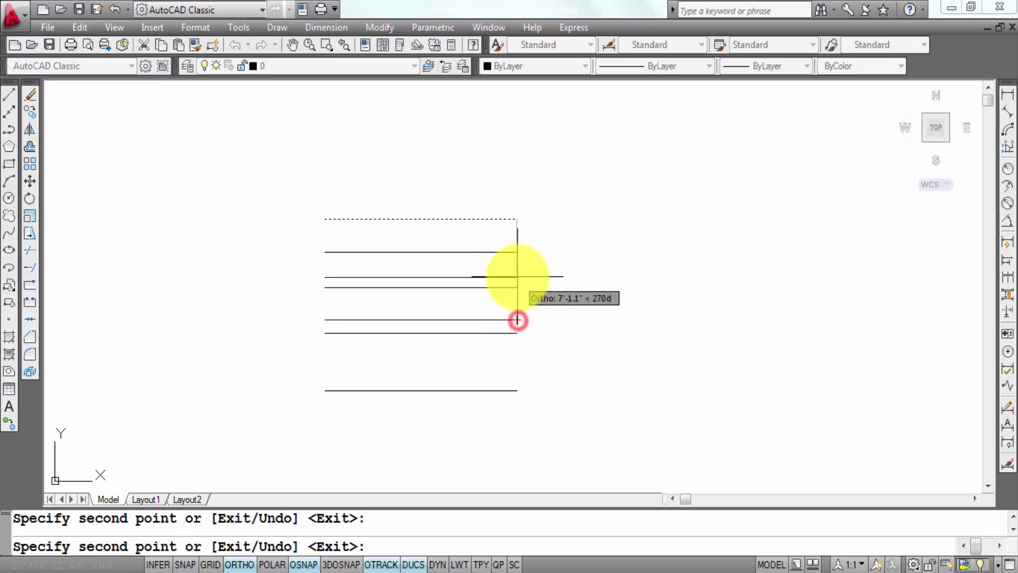
pyautogui.click(517, 276)
pyautogui.click(511, 229)
pyautogui.click(517, 355)
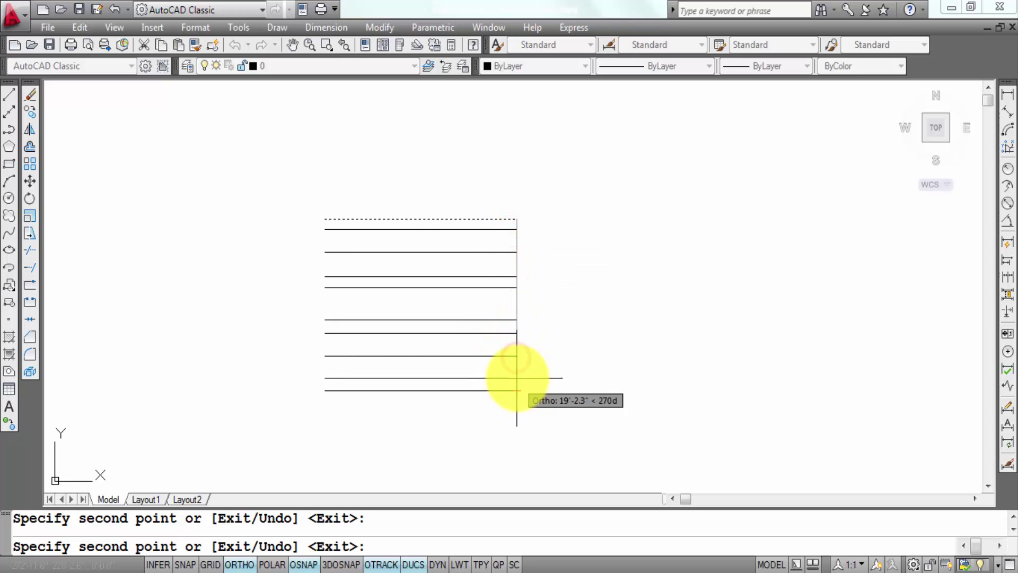
pyautogui.click(517, 372)
pyautogui.press('Escape')
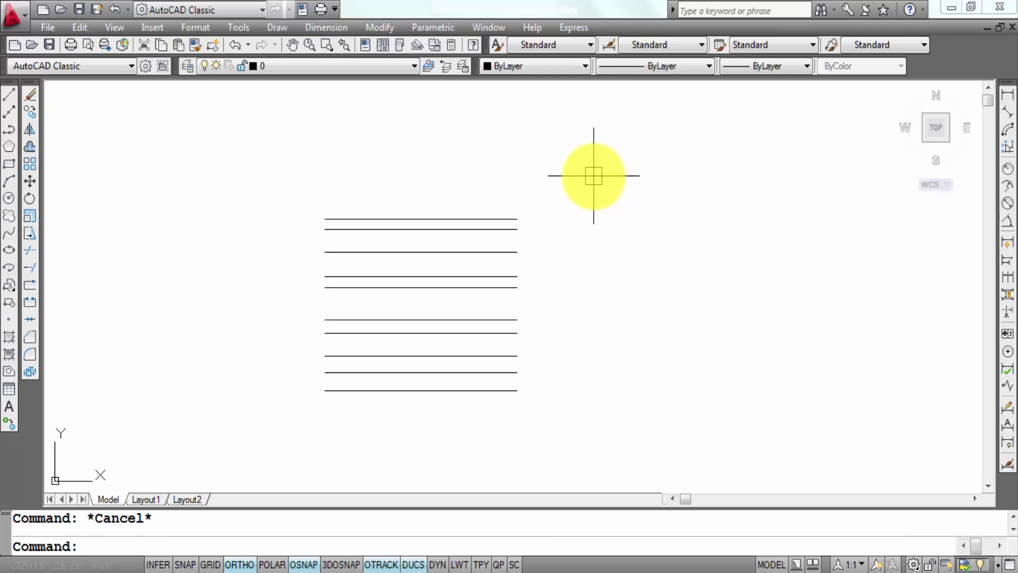
# Erase the whole stack of horizontal lines with one crossing selection.
pyautogui.click(682, 143)
pyautogui.click(263, 435)
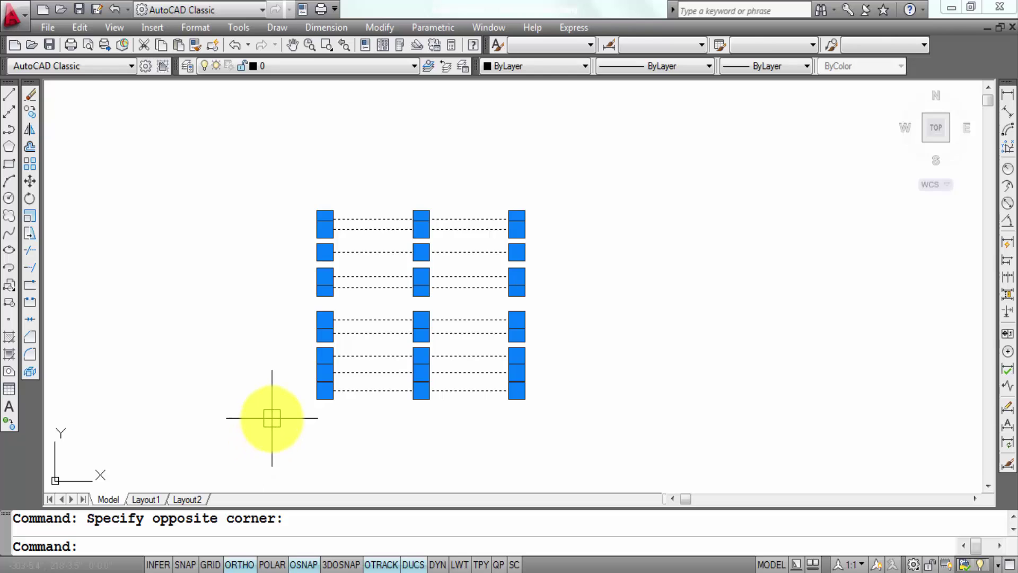
pyautogui.write('e')
pyautogui.press('Return')
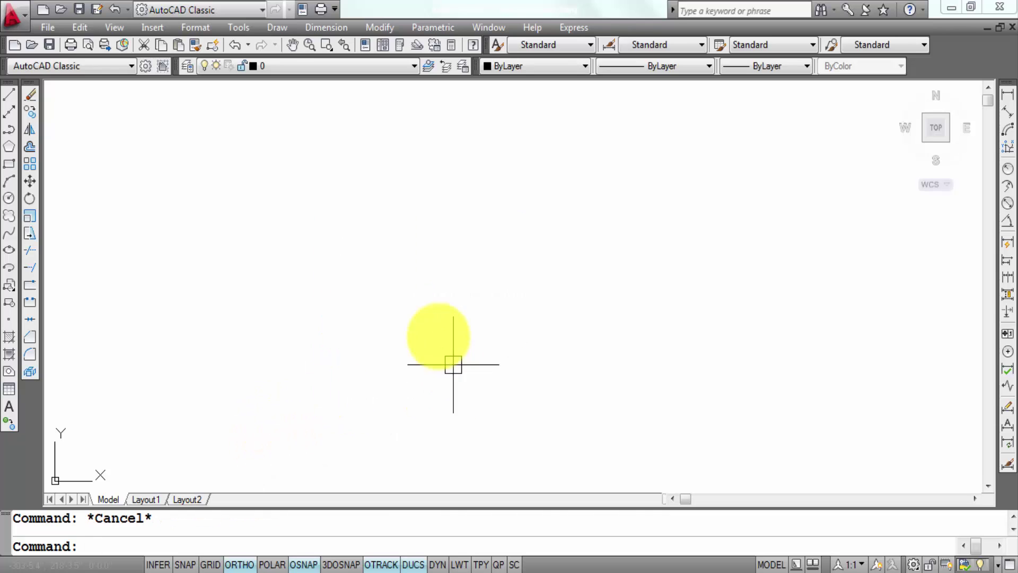
# Draw a new horizontal line across the upper middle of the cleared drawing area.
pyautogui.write('l')
pyautogui.press('Return')
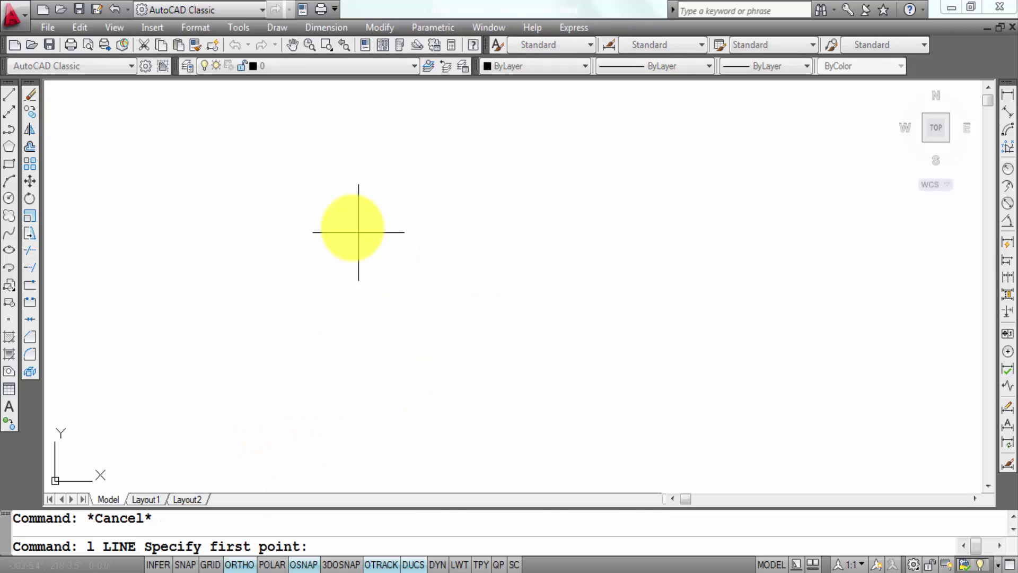
pyautogui.click(304, 200)
pyautogui.click(545, 205)
pyautogui.rightClick(526, 204)
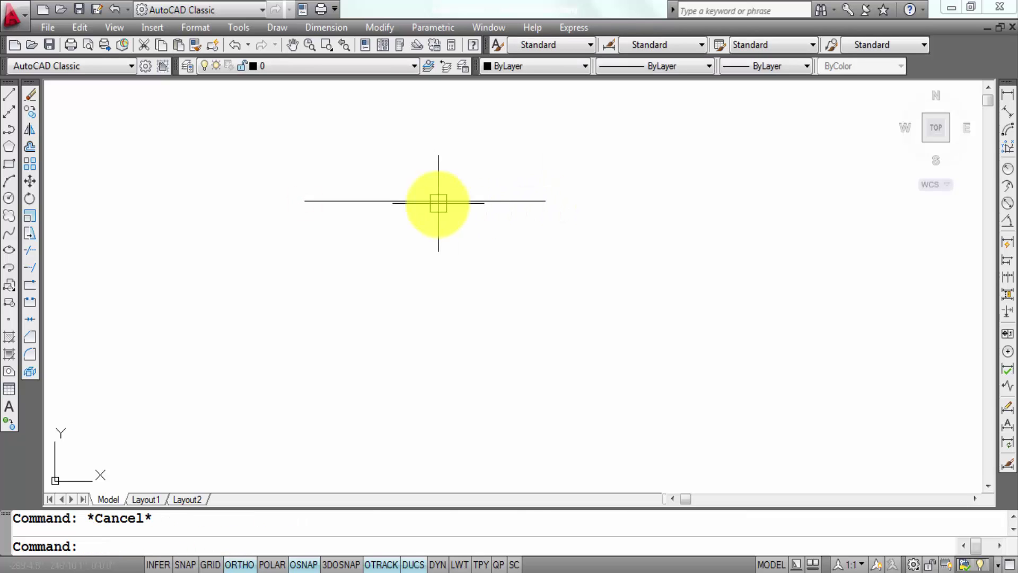
pyautogui.click(434, 200)
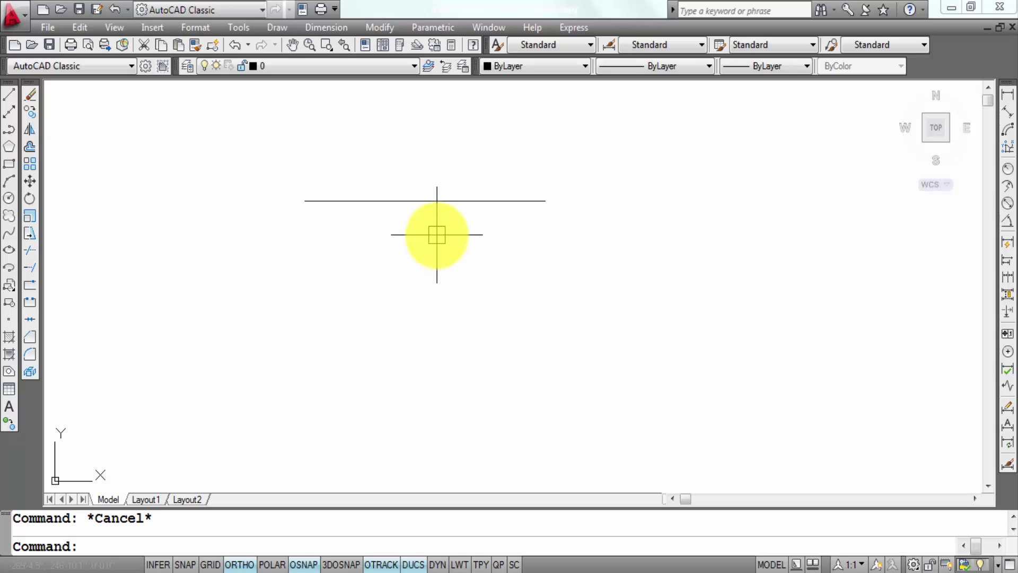
# Copy the horizontal line 5' straight down, using its right endpoint as the base point.
pyautogui.click(30, 112)
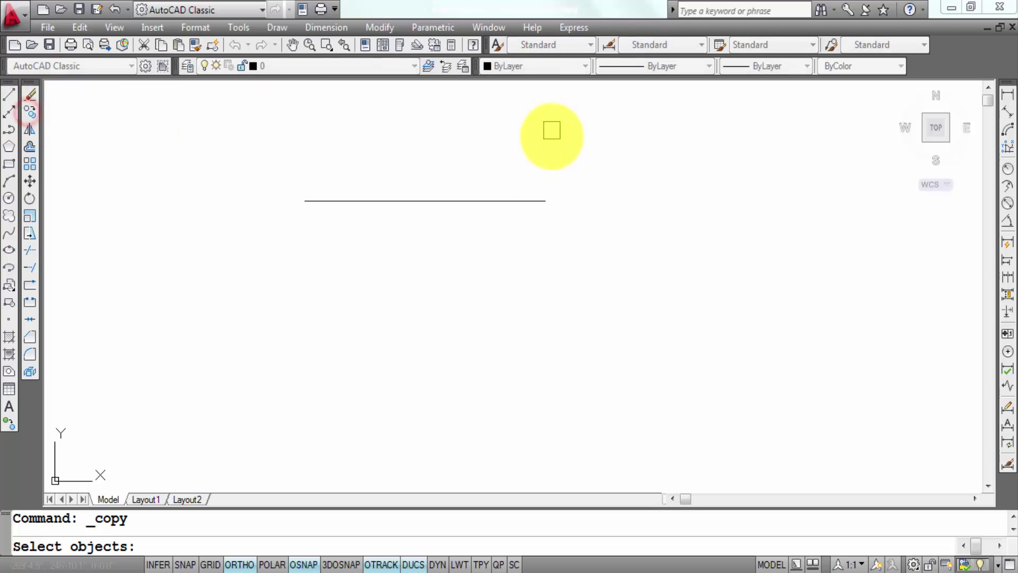
pyautogui.click(528, 200)
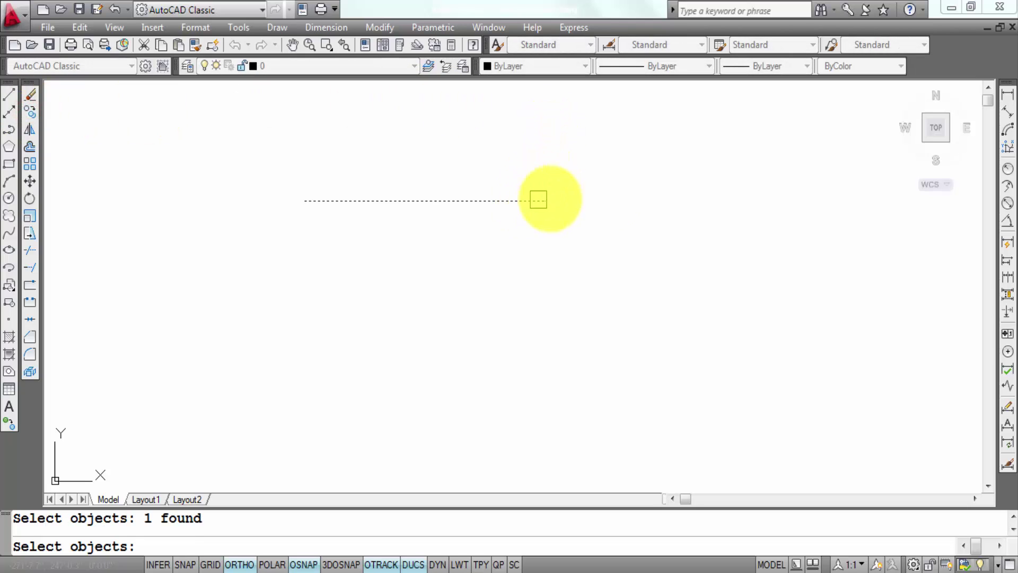
pyautogui.press('Return')
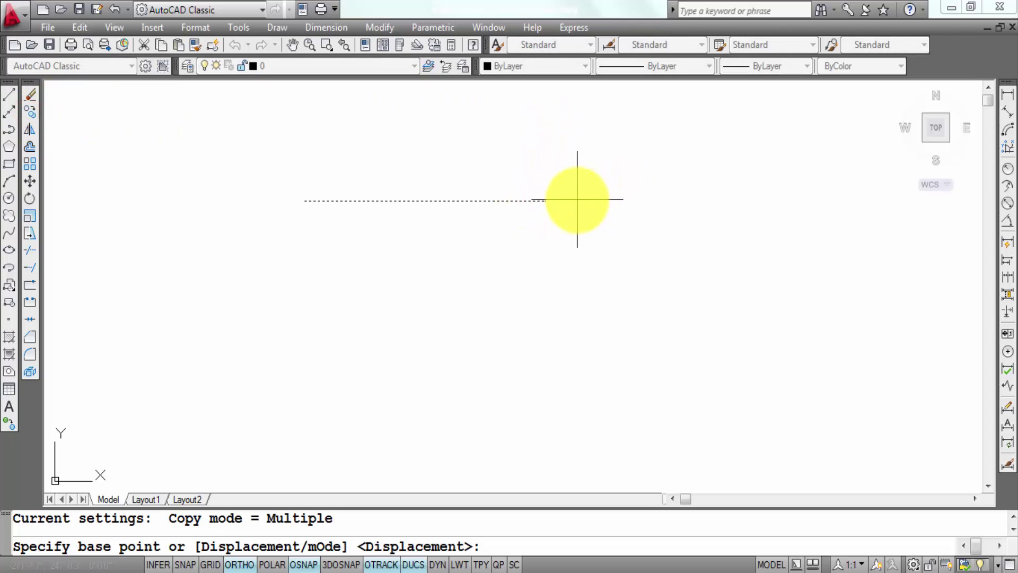
pyautogui.click(545, 201)
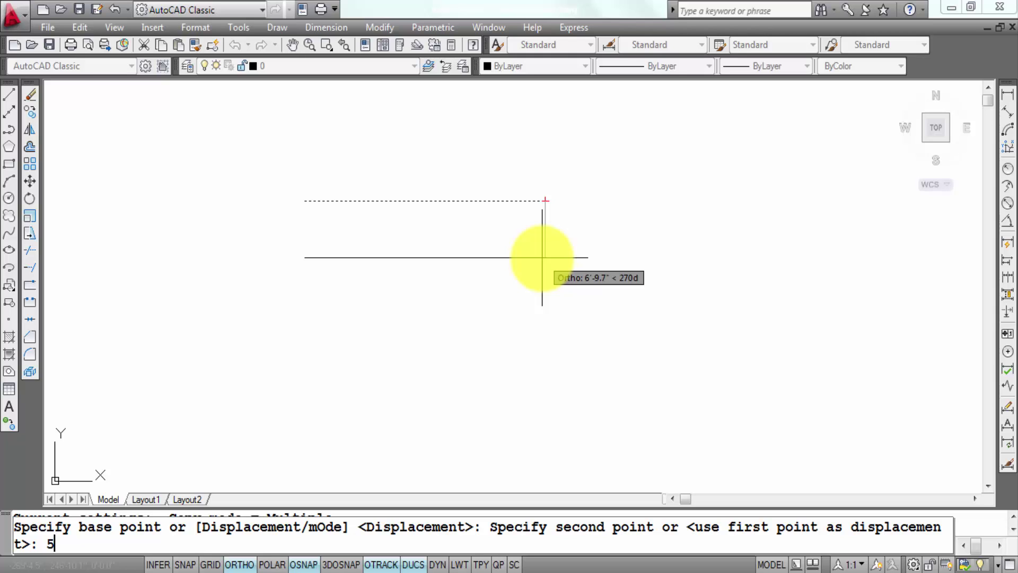
pyautogui.write("5'")
pyautogui.press('Return')
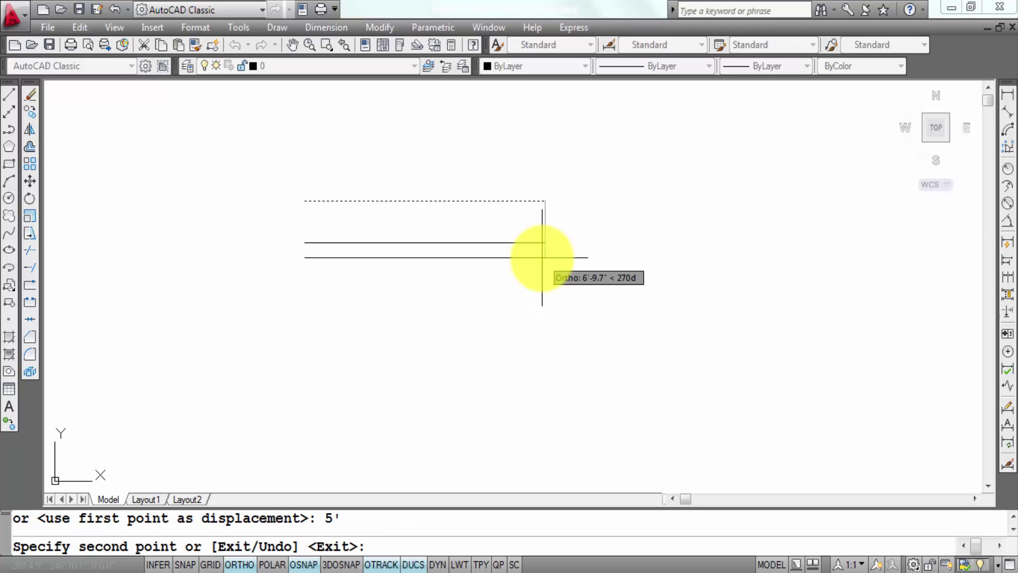
pyautogui.rightClick(670, 303)
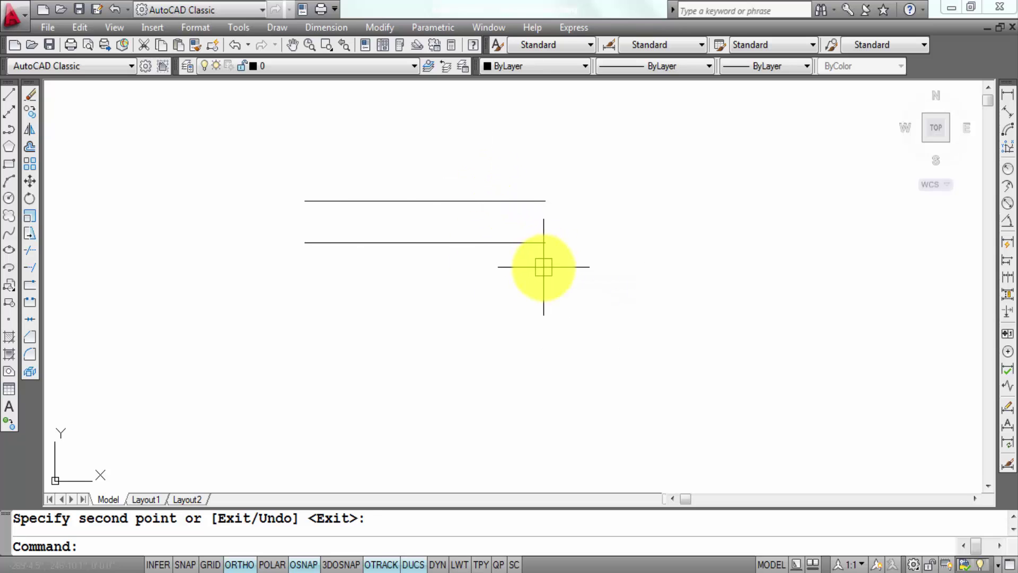
# Select everything in the drawing and erase both parallel horizontal lines.
pyautogui.hotkey('ctrl', 'a')
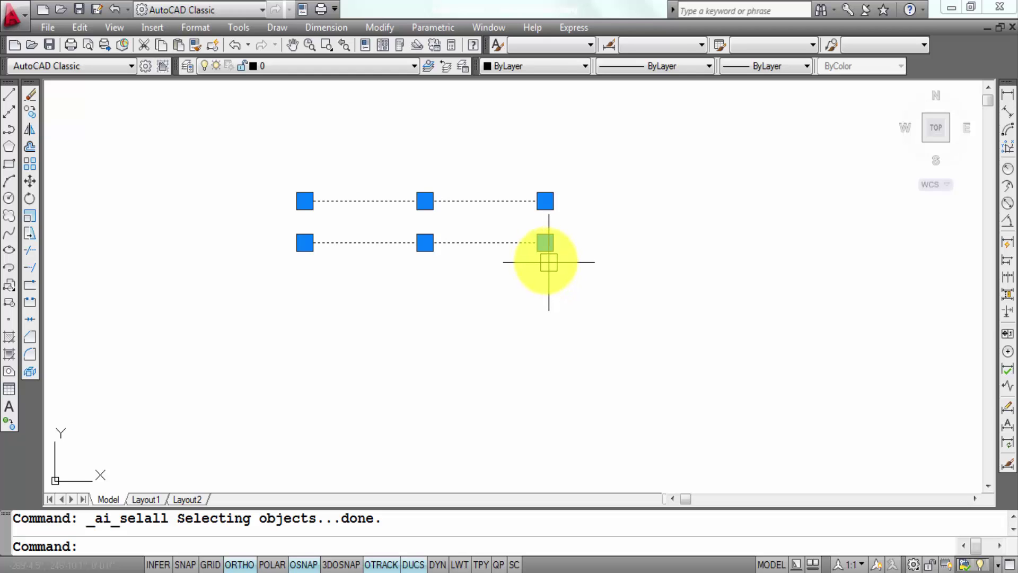
pyautogui.press('Return')
pyautogui.press('Escape')
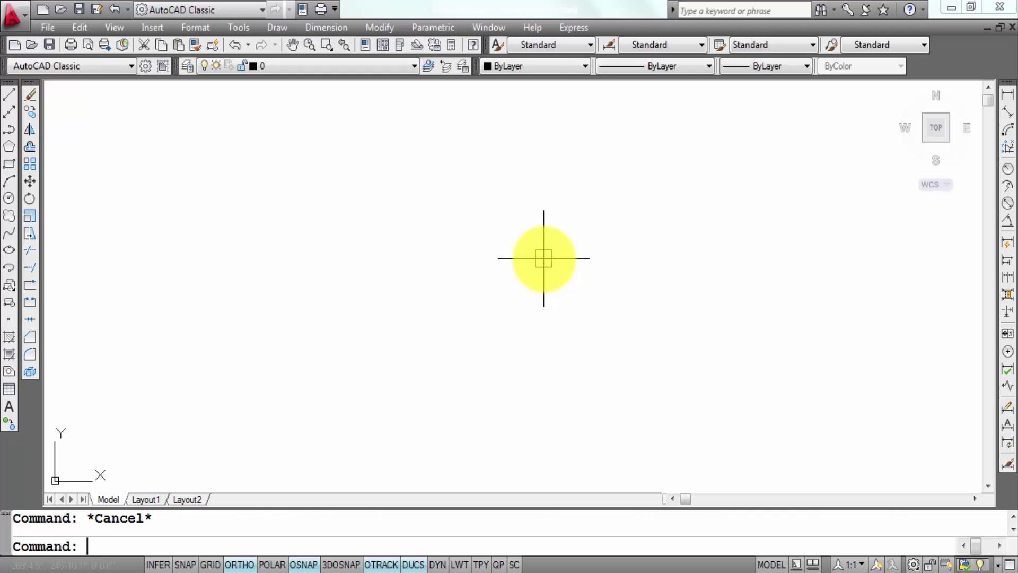
# Draw a nearly square rectangle in the middle of the empty drawing area by picking two opposite corners.
pyautogui.press('Return')
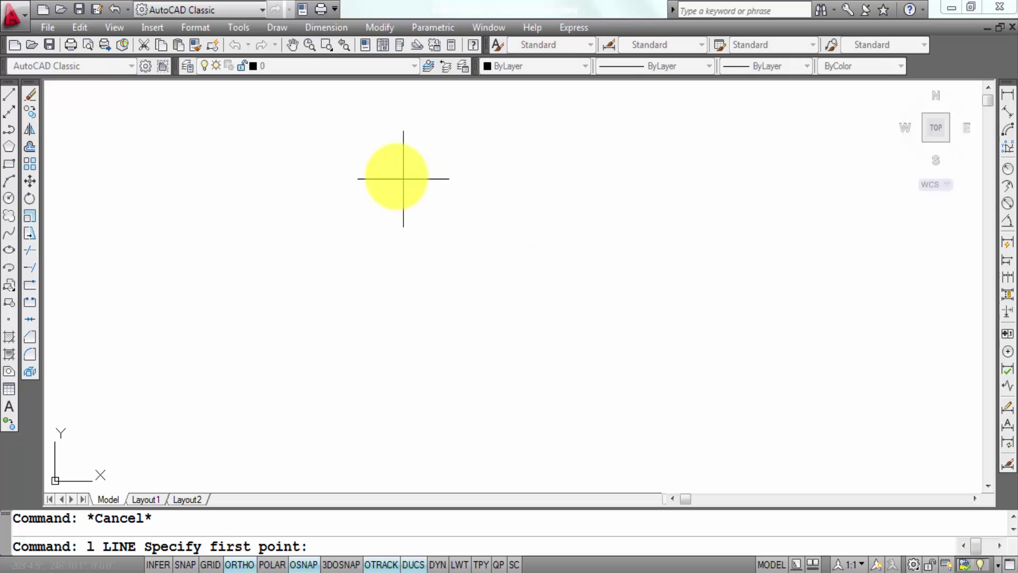
pyautogui.press('Escape')
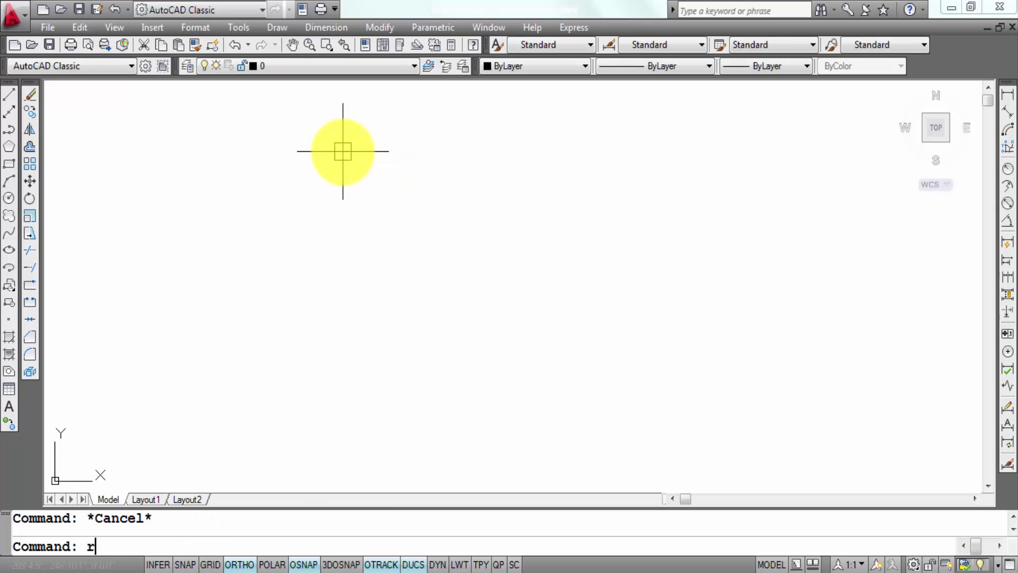
pyautogui.write('rec')
pyautogui.press('Return')
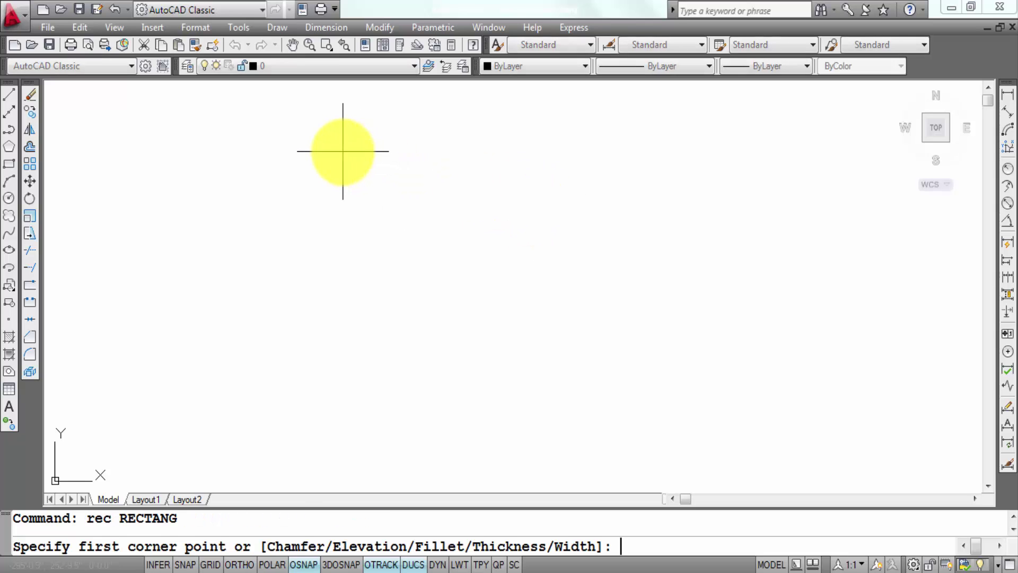
pyautogui.click(337, 163)
pyautogui.click(531, 342)
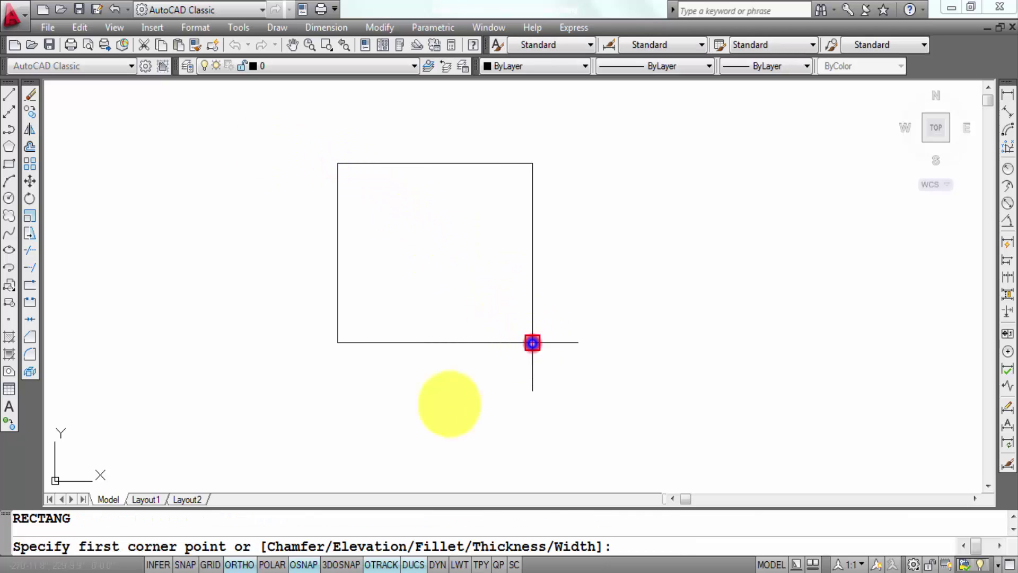
# Leave the Rectangle command and undo the last copy operation.
pyautogui.press('Escape')
pyautogui.hotkey('ctrl', 'z')
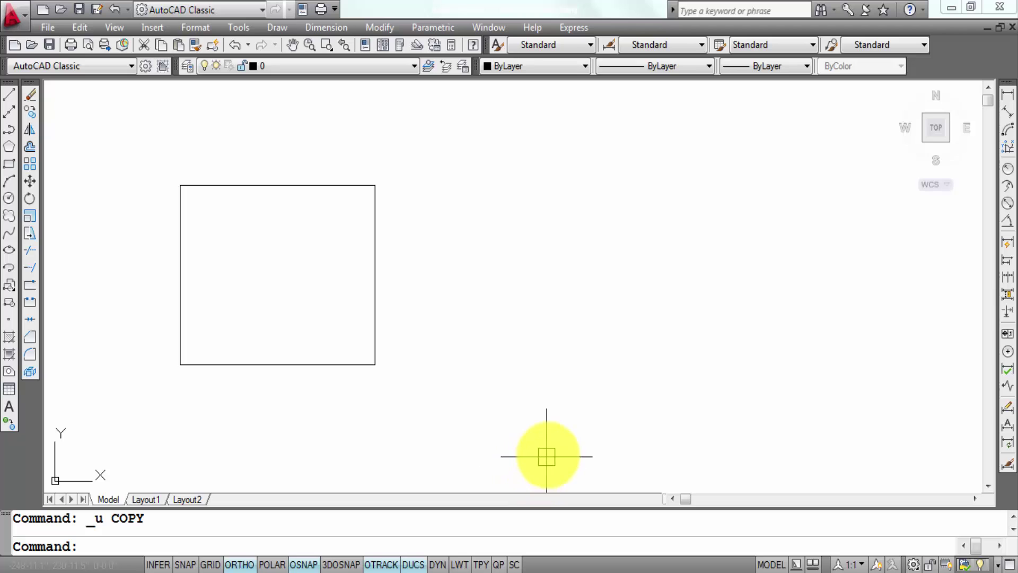
pyautogui.press('Escape')
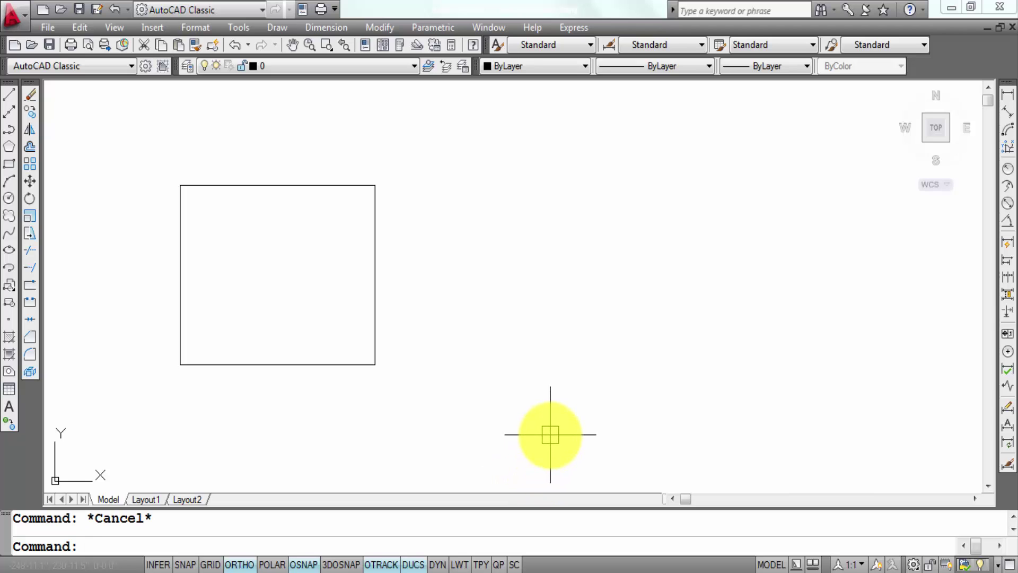
# Copy the rectangle 50' straight to the right, using its lower-right corner as the base point.
pyautogui.write('c')
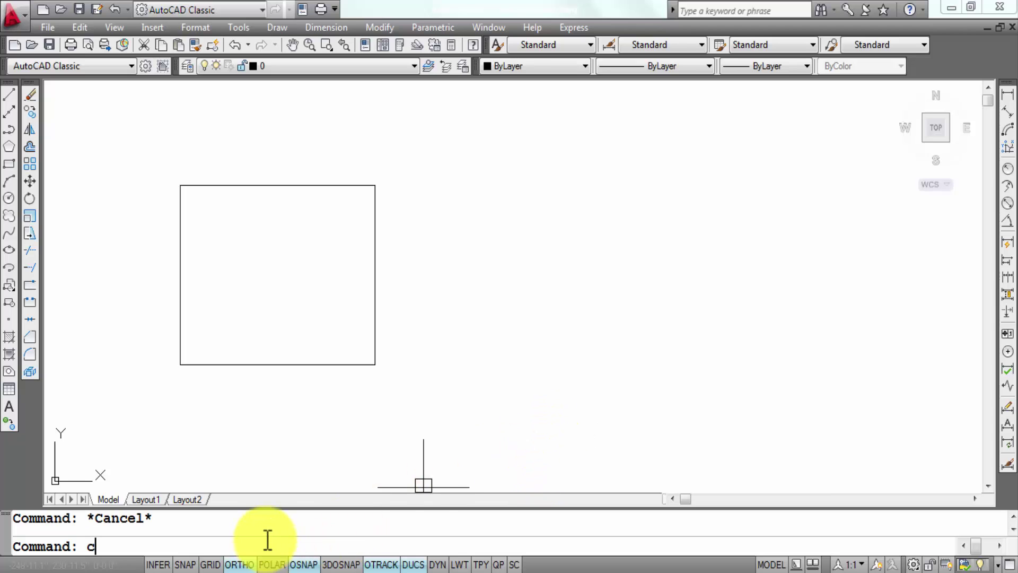
pyautogui.write('o')
pyautogui.press('Return')
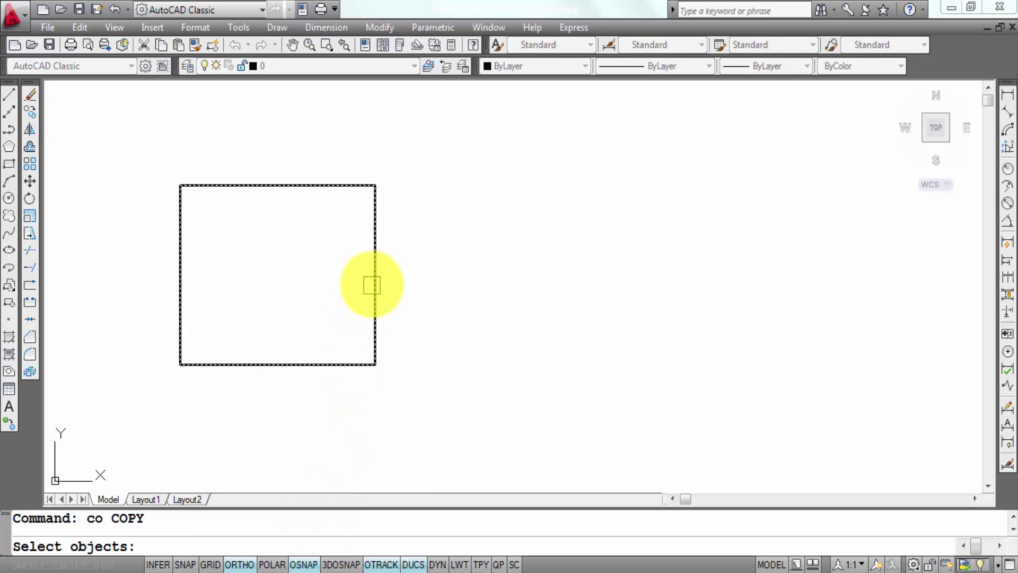
pyautogui.click(380, 259)
pyautogui.rightClick(463, 271)
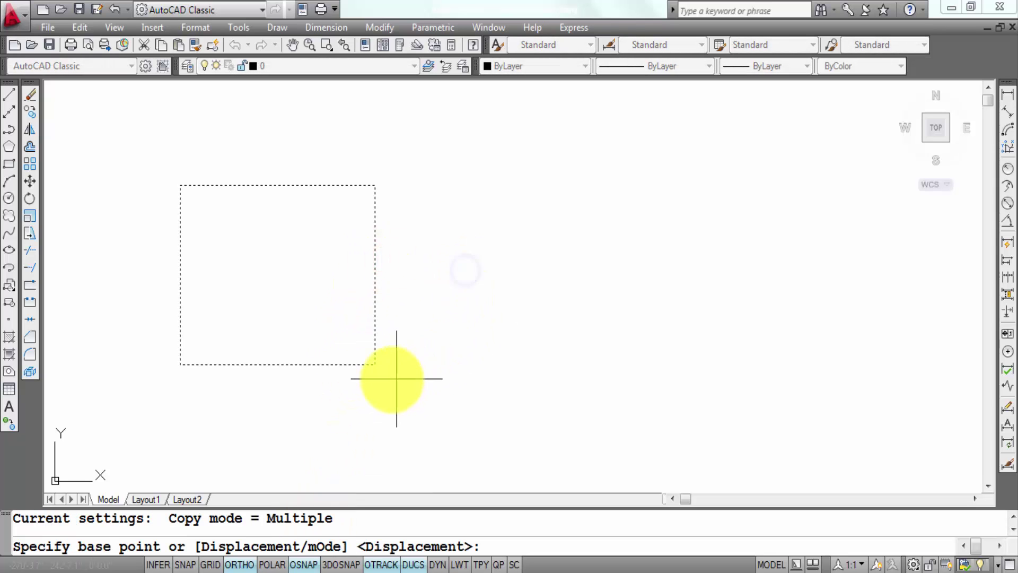
pyautogui.click(368, 362)
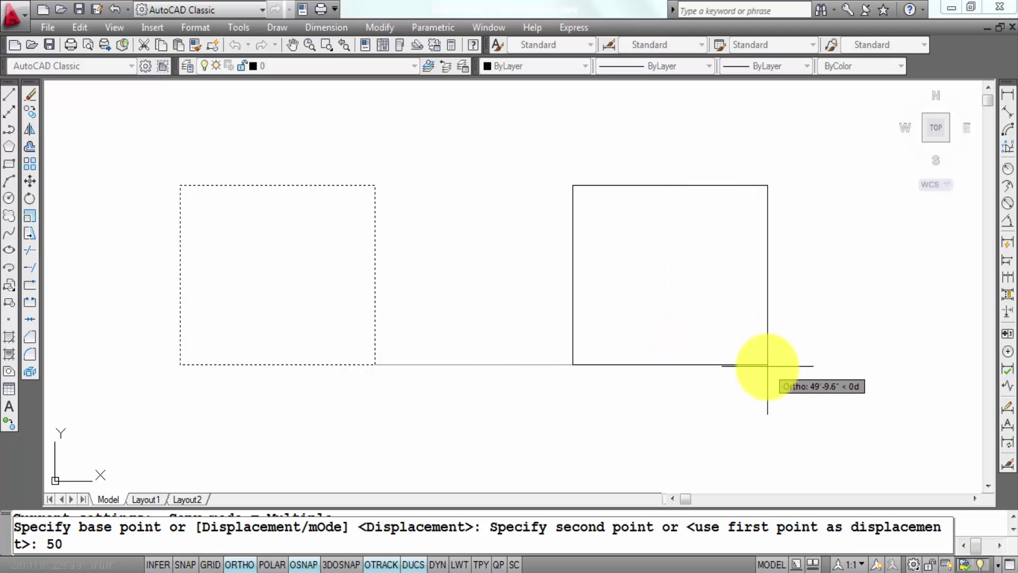
pyautogui.press('Return')
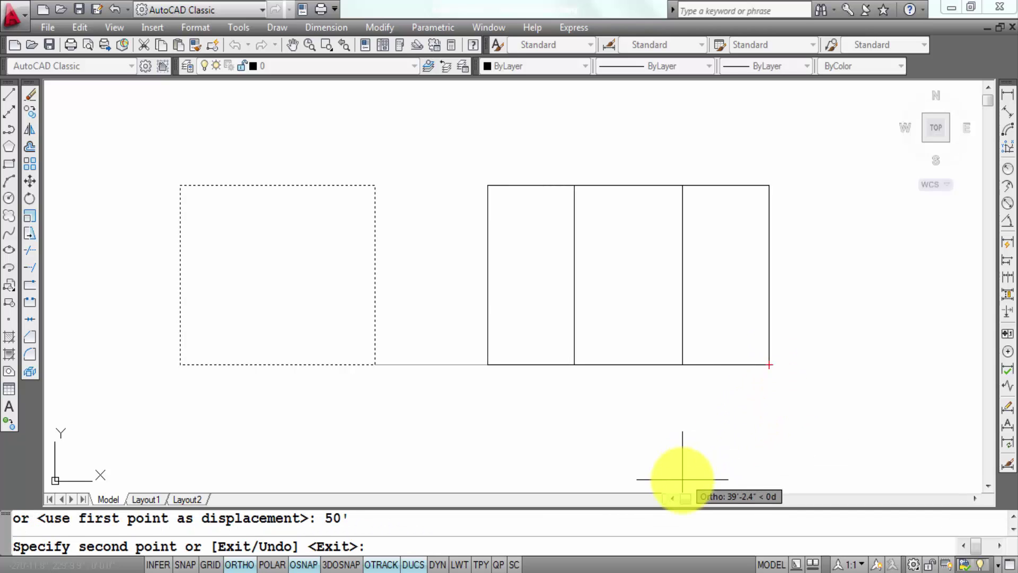
pyautogui.press('Escape')
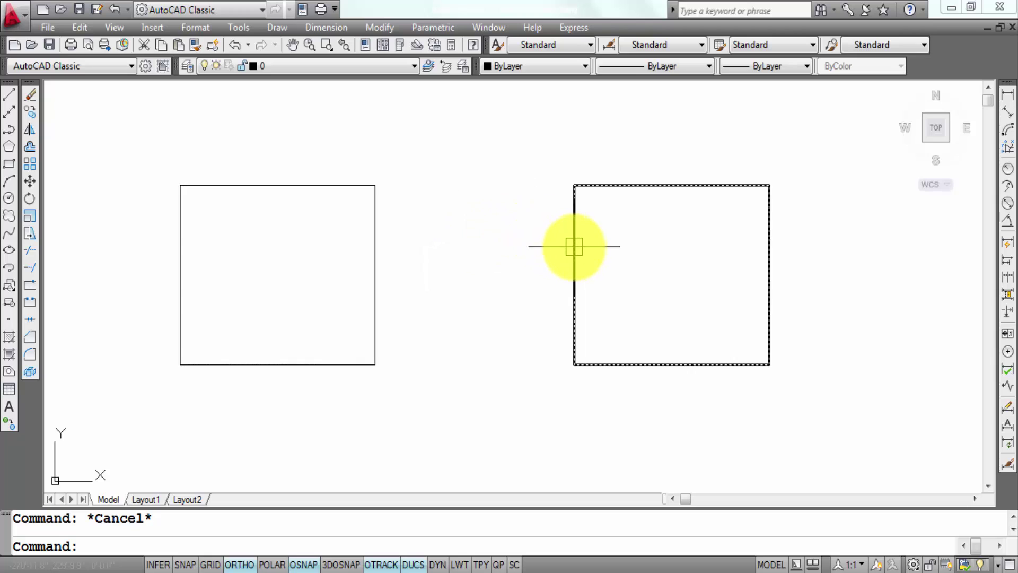
# Select everything in the drawing and erase both rectangles.
pyautogui.scroll(-5, 577, 245)
pyautogui.scroll(3, 580, 269)
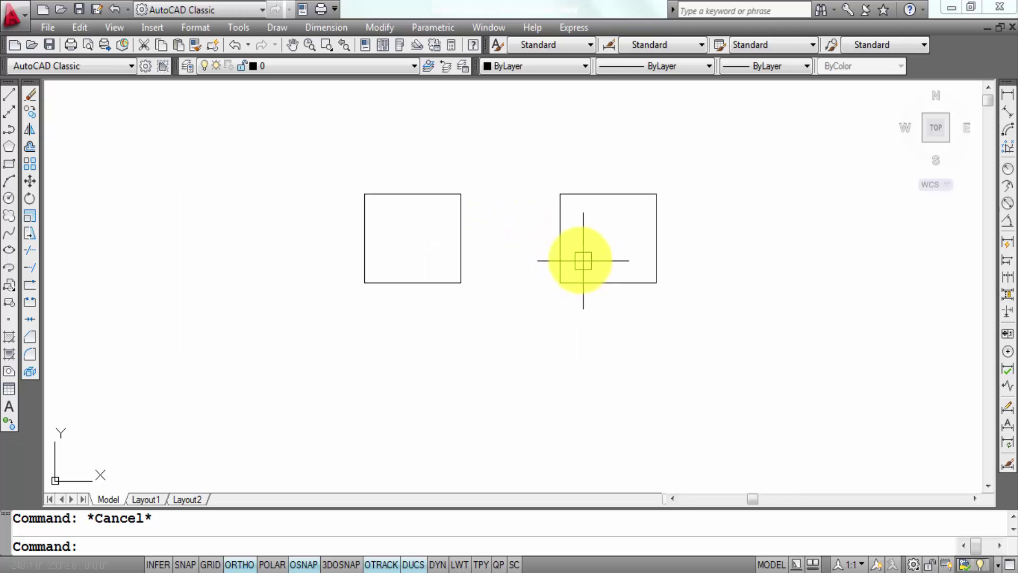
pyautogui.hotkey('ctrl', 'a')
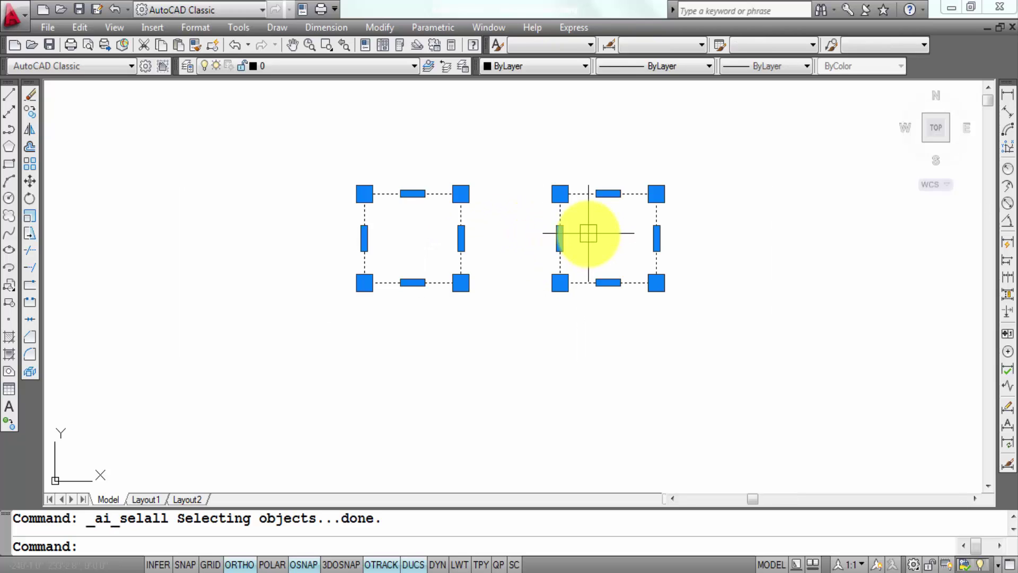
pyautogui.write('e')
pyautogui.press('Return')
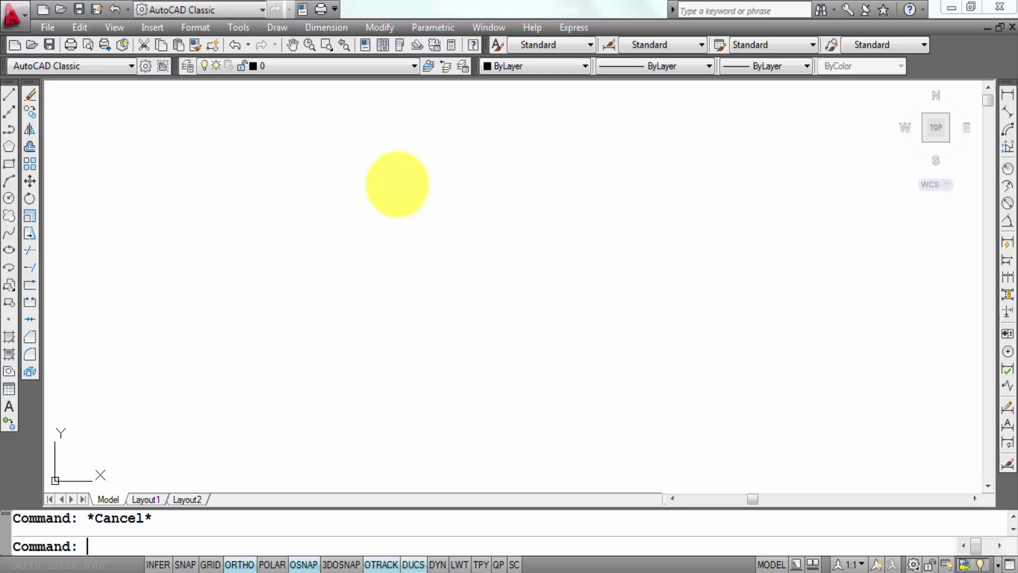
# Draw a vertical line downward in the upper middle of the empty drawing area.
pyautogui.write('l')
pyautogui.press('Return')
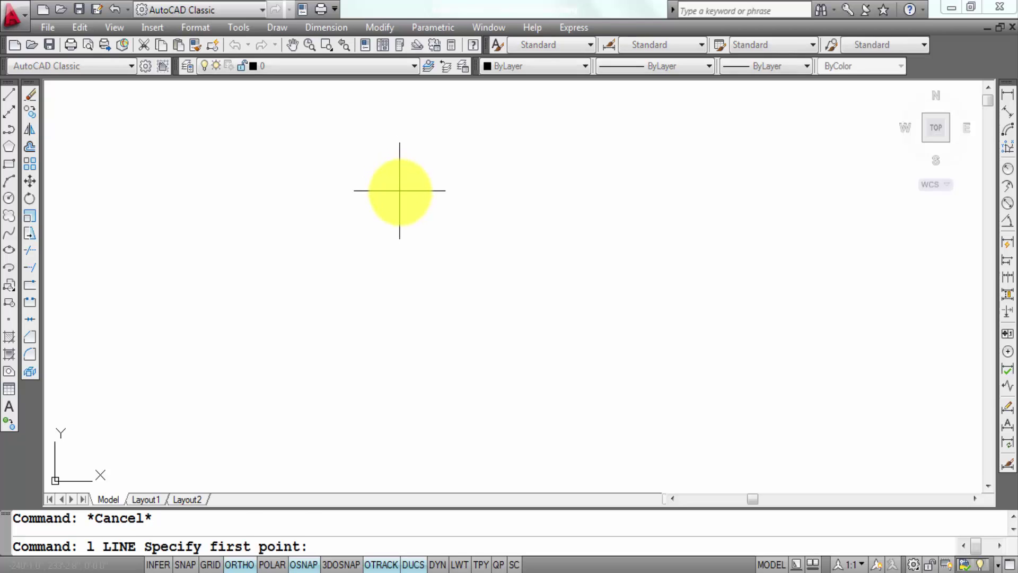
pyautogui.click(408, 151)
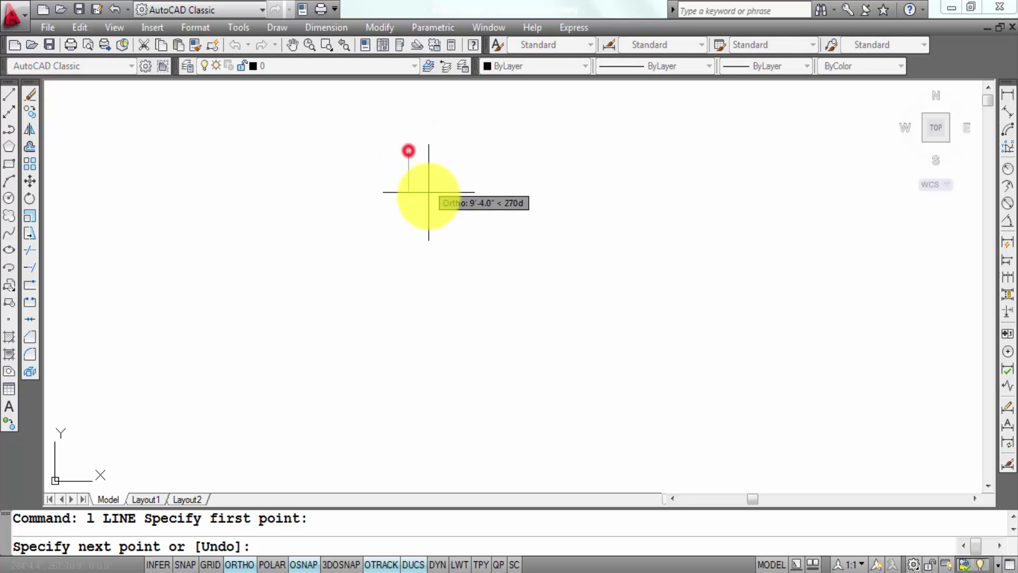
pyautogui.click(427, 334)
pyautogui.press('Escape')
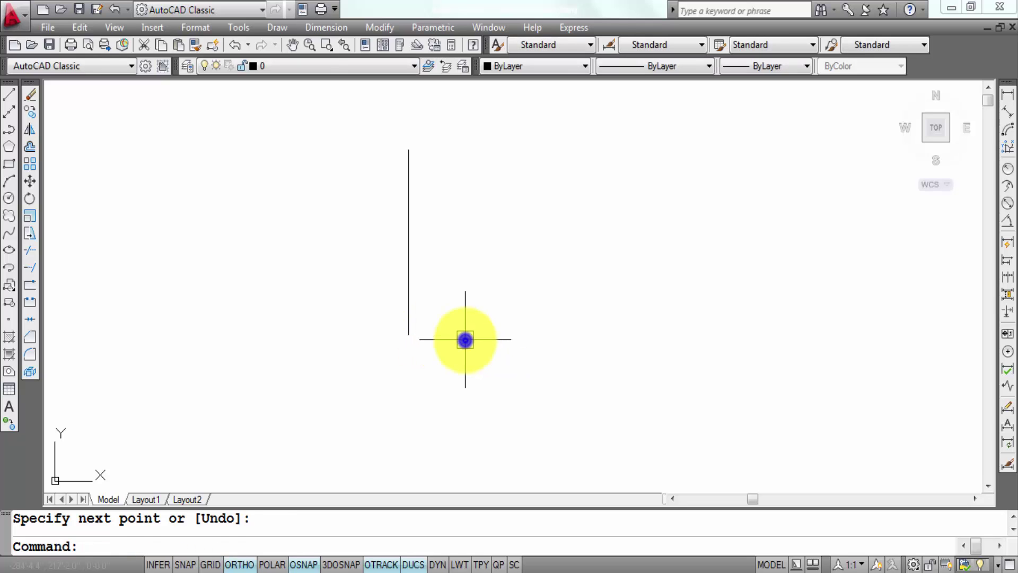
# Draw a horizontal line to the right from the vertical line's lower endpoint, forming an L shape.
pyautogui.write('l')
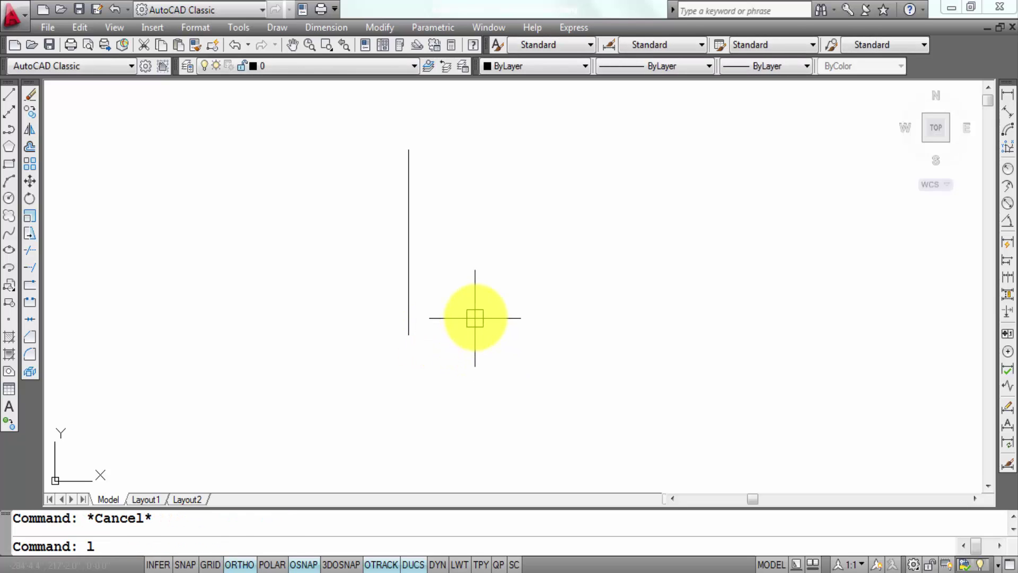
pyautogui.press('Return')
pyautogui.click(408, 334)
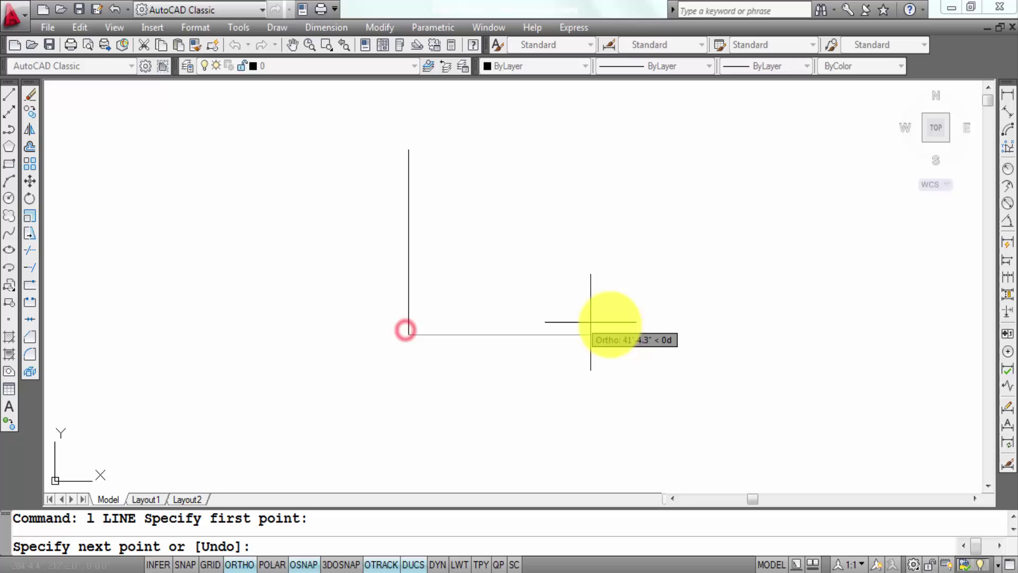
pyautogui.click(689, 334)
pyautogui.press('Escape')
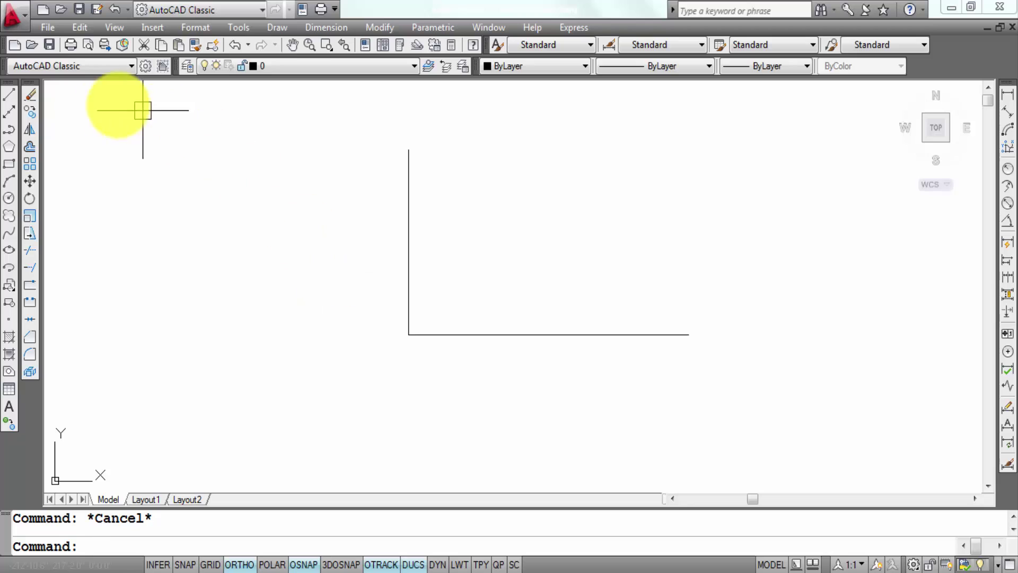
pyautogui.click(27, 131)
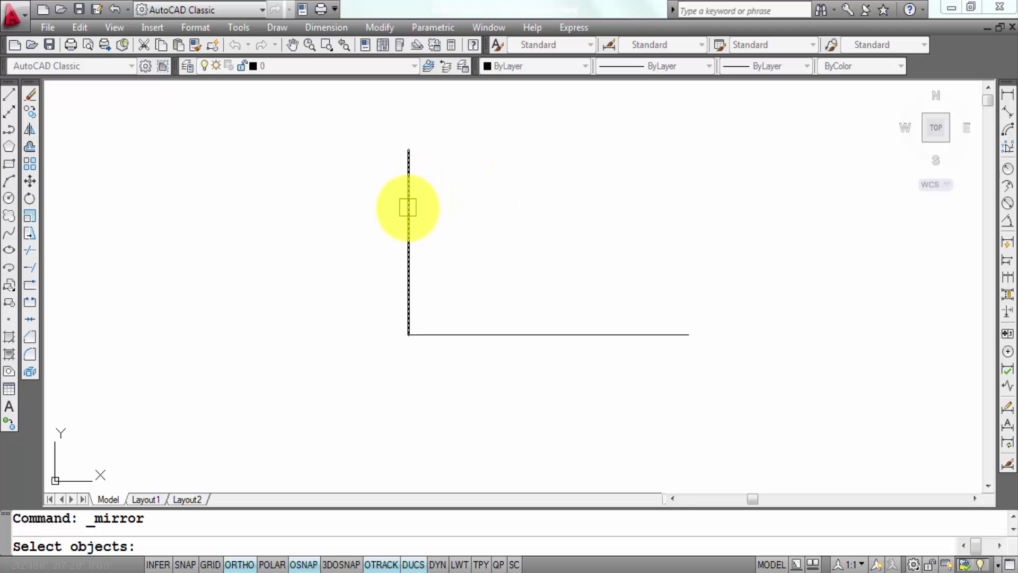
pyautogui.click(407, 208)
pyautogui.rightClick(481, 186)
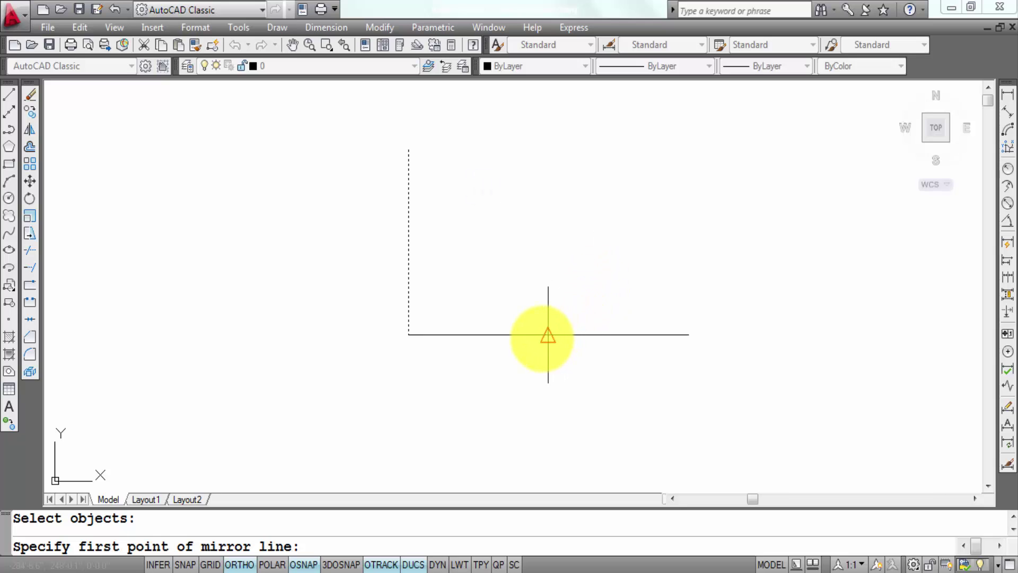
pyautogui.click(548, 334)
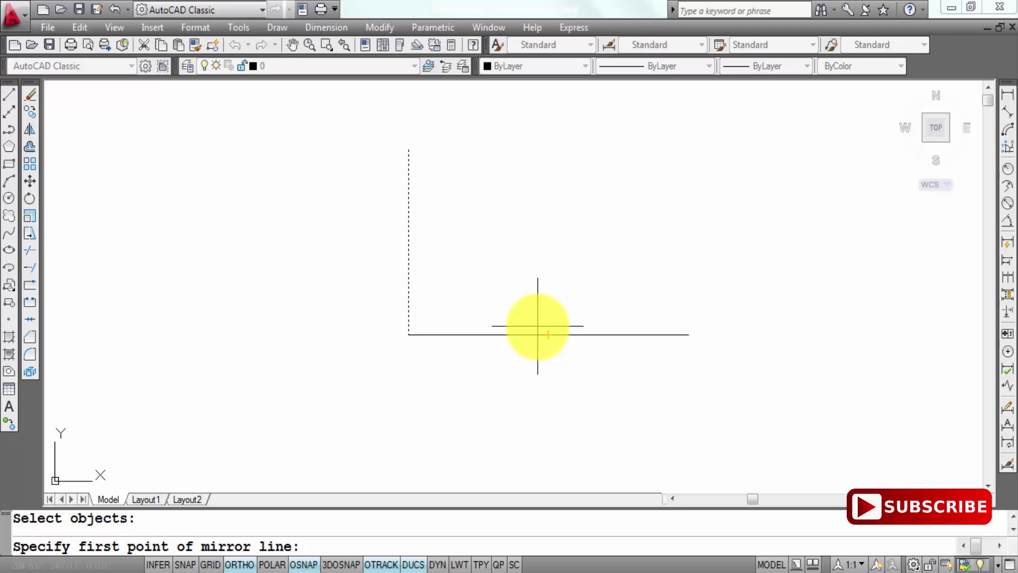
pyautogui.click(556, 411)
pyautogui.click(556, 411)
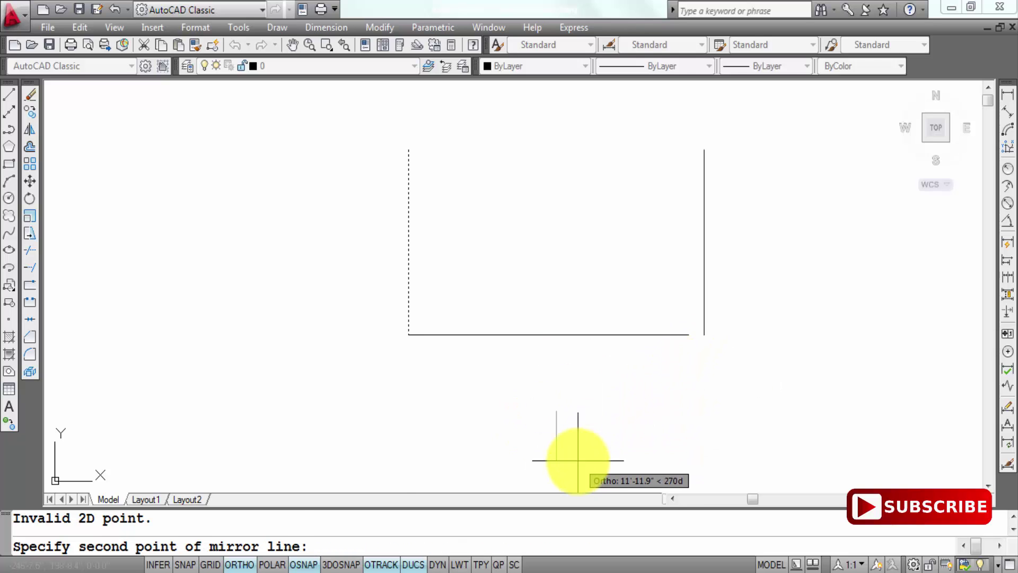
pyautogui.press('Escape')
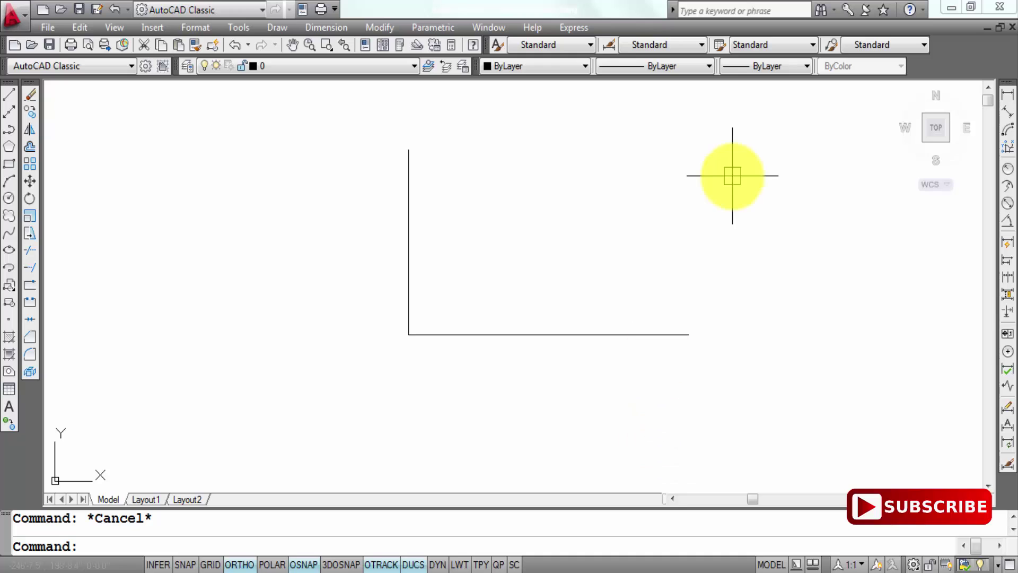
# Mirror the vertical line about a vertical axis through the horizontal line's midpoint, keeping the source line.
pyautogui.click(28, 130)
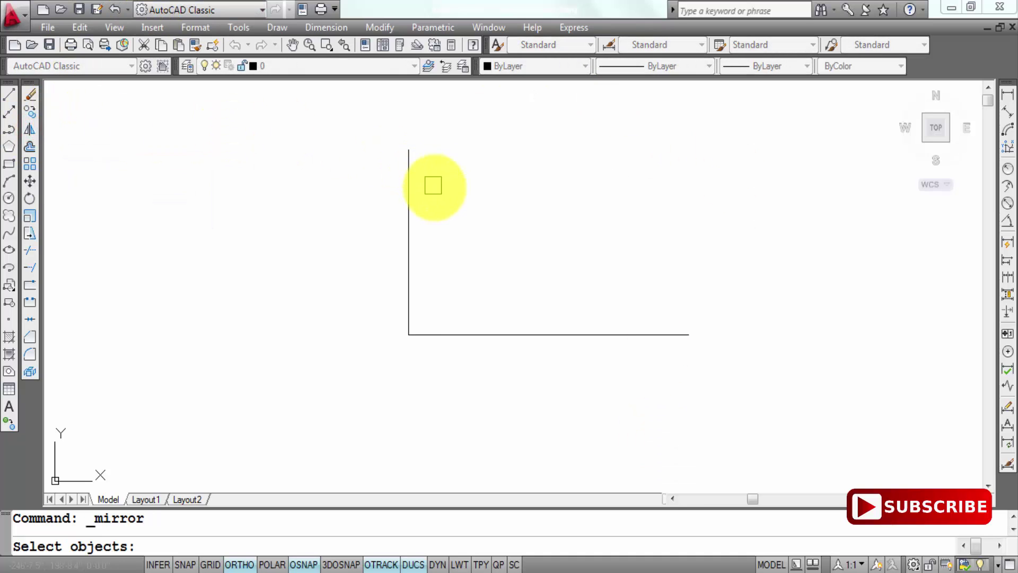
pyautogui.click(408, 200)
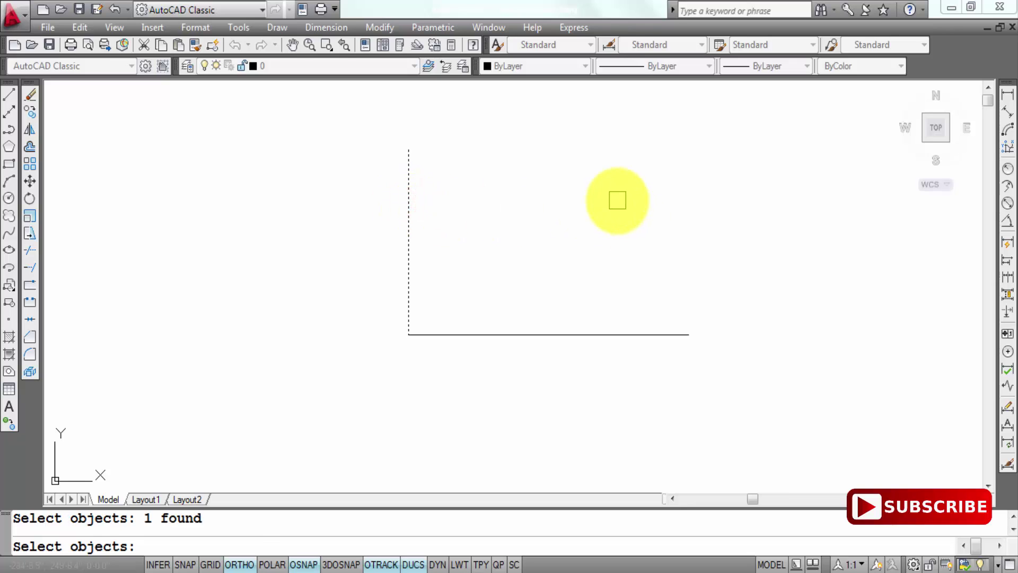
pyautogui.press('Return')
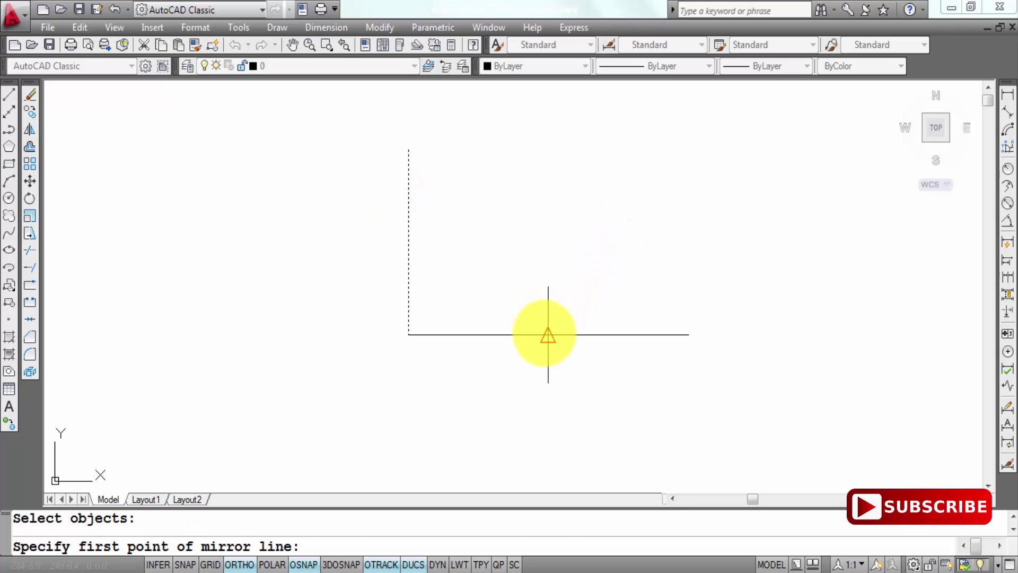
pyautogui.click(548, 335)
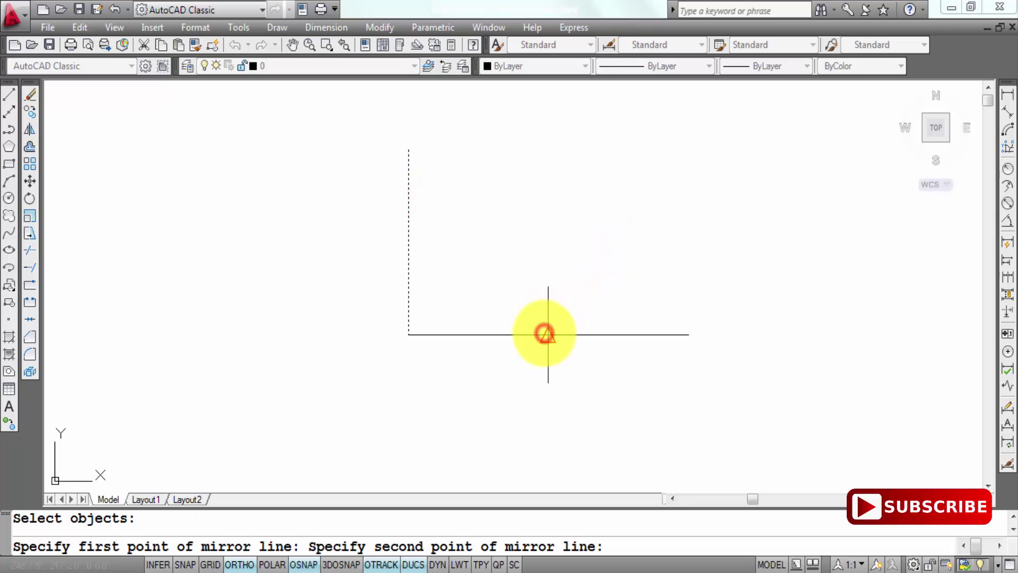
pyautogui.click(550, 416)
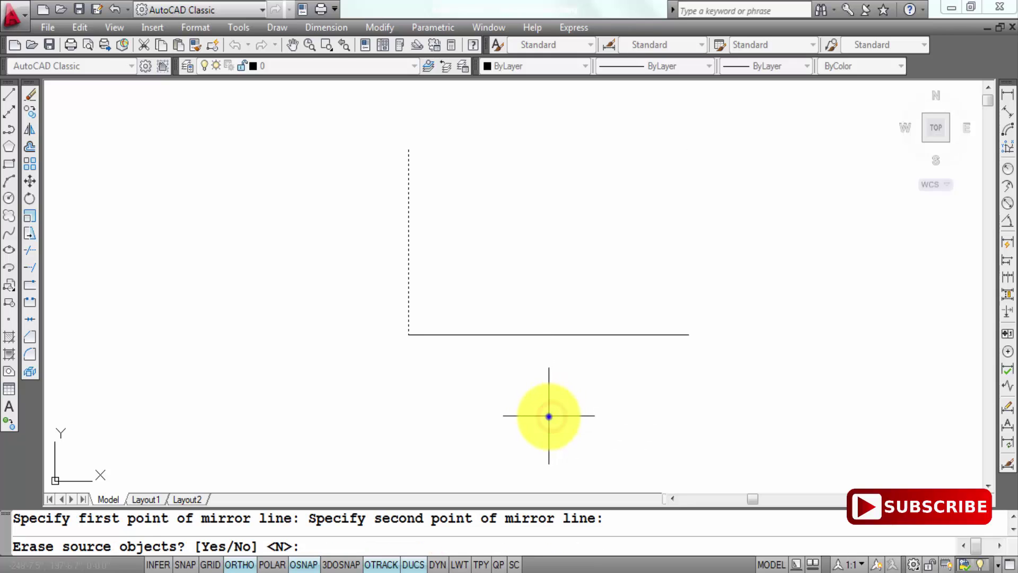
pyautogui.press('Return')
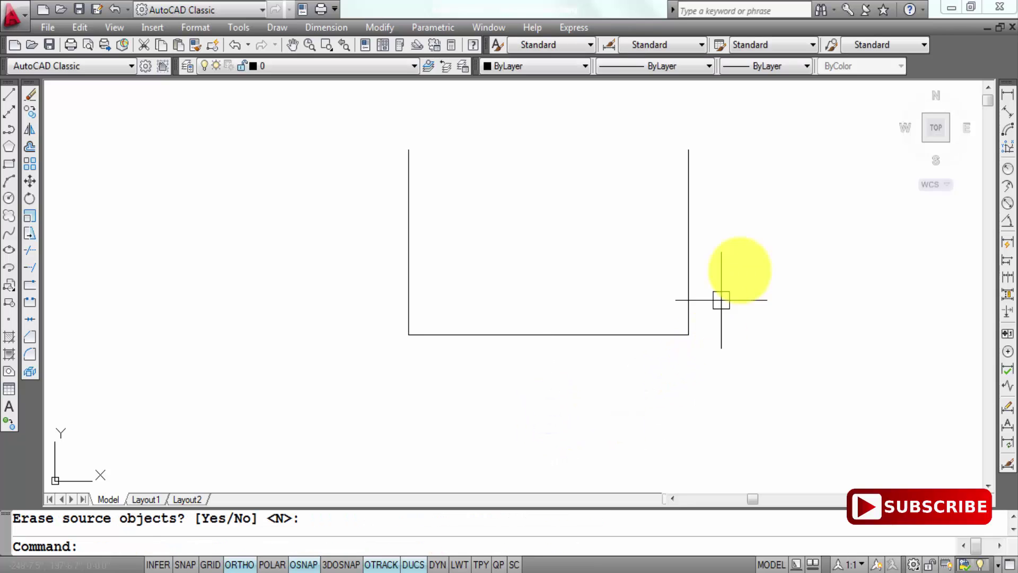
pyautogui.press('Escape')
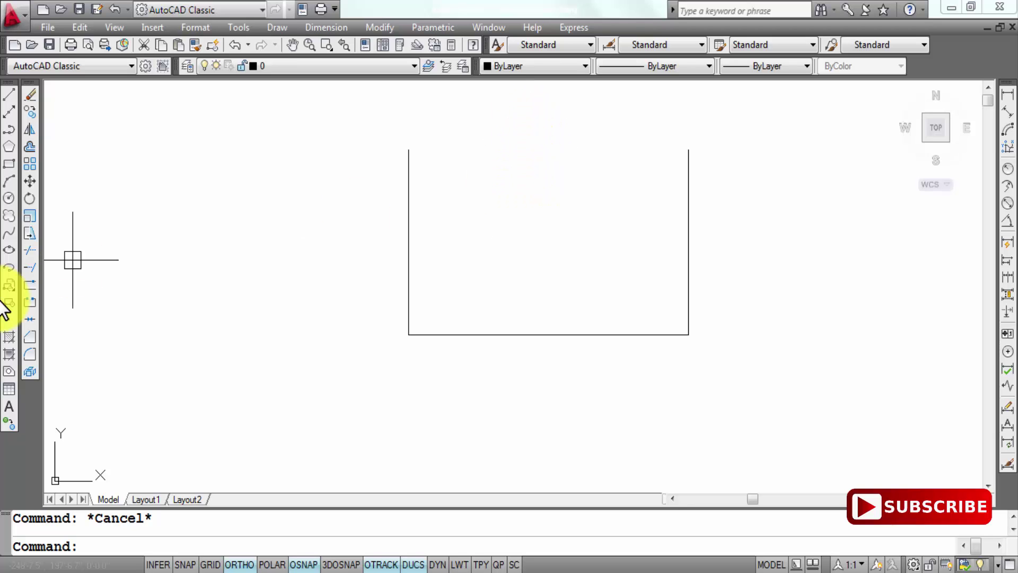
# Draw a line joining the upper endpoints of the two vertical lines, and undo it.
pyautogui.click(9, 95)
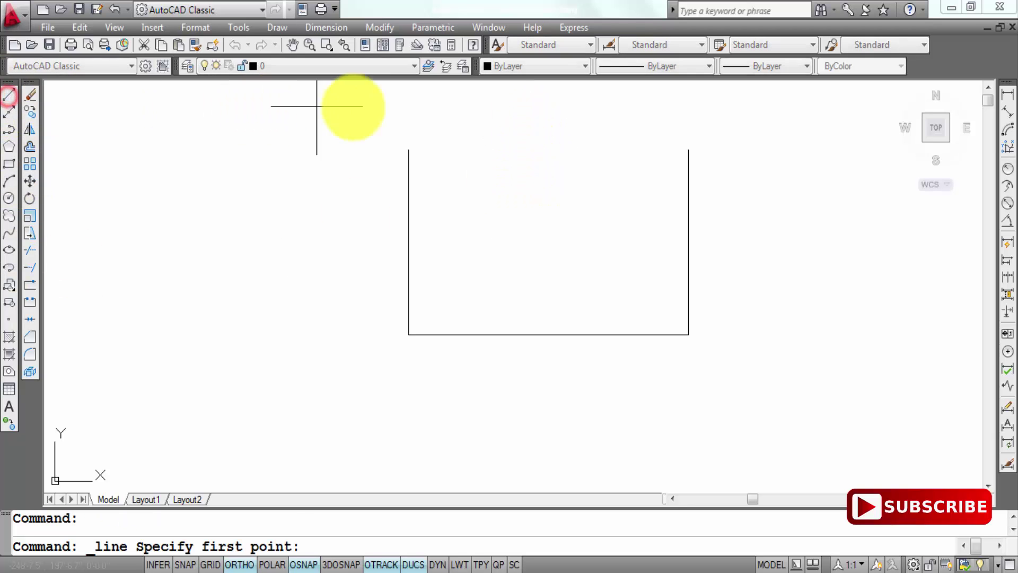
pyautogui.click(408, 150)
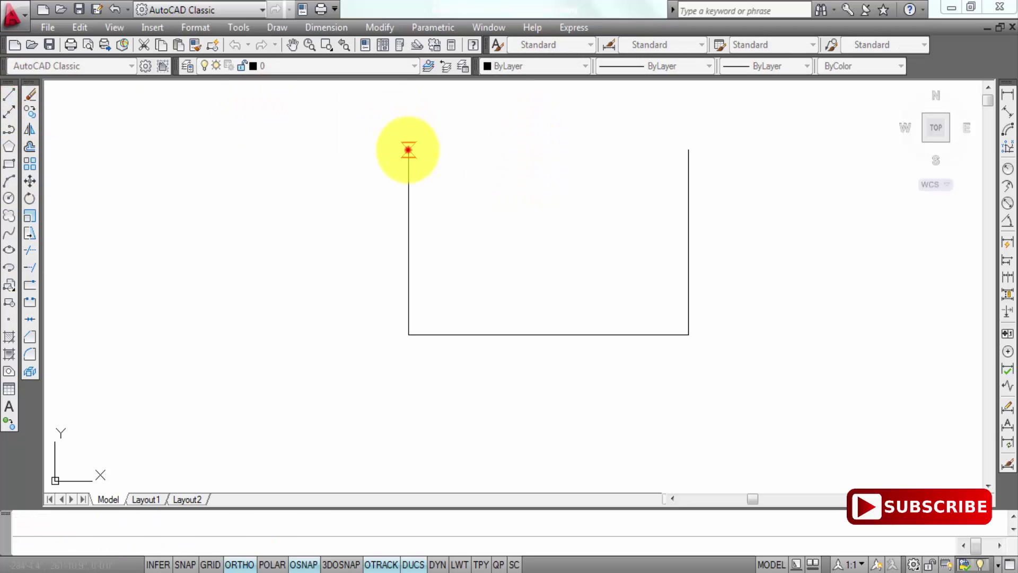
pyautogui.click(688, 149)
pyautogui.press('Return')
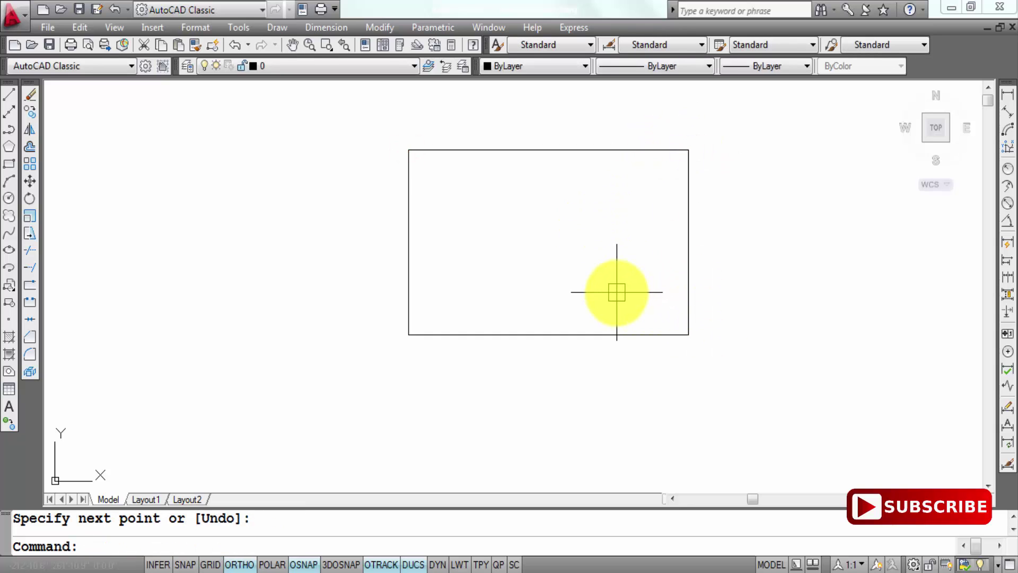
pyautogui.press('Escape')
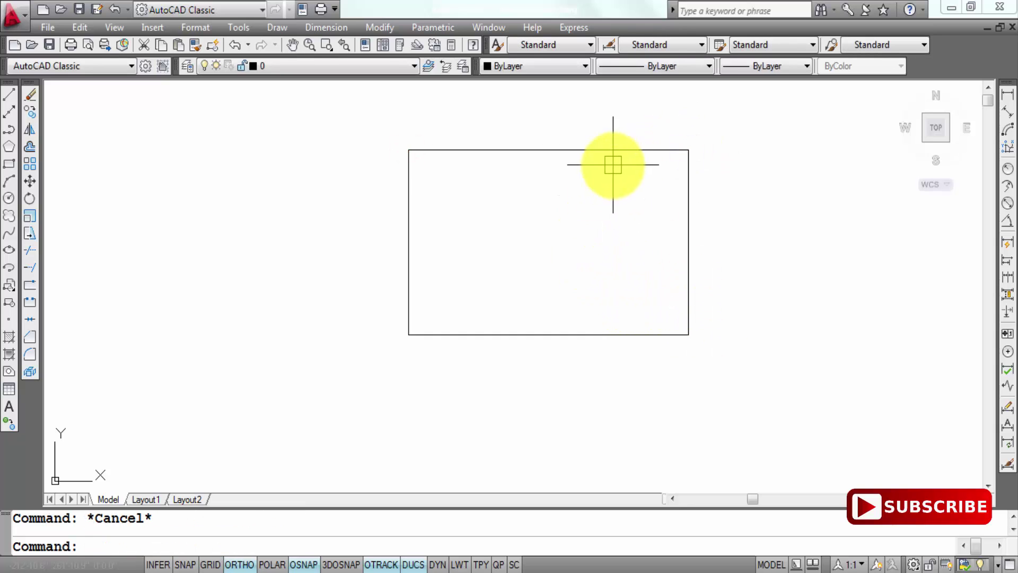
pyautogui.hotkey('ctrl', 'z')
pyautogui.press('Escape')
# Mirror the bottom horizontal line about a horizontal axis through the right vertical line's midpoint.
pyautogui.click(31, 130)
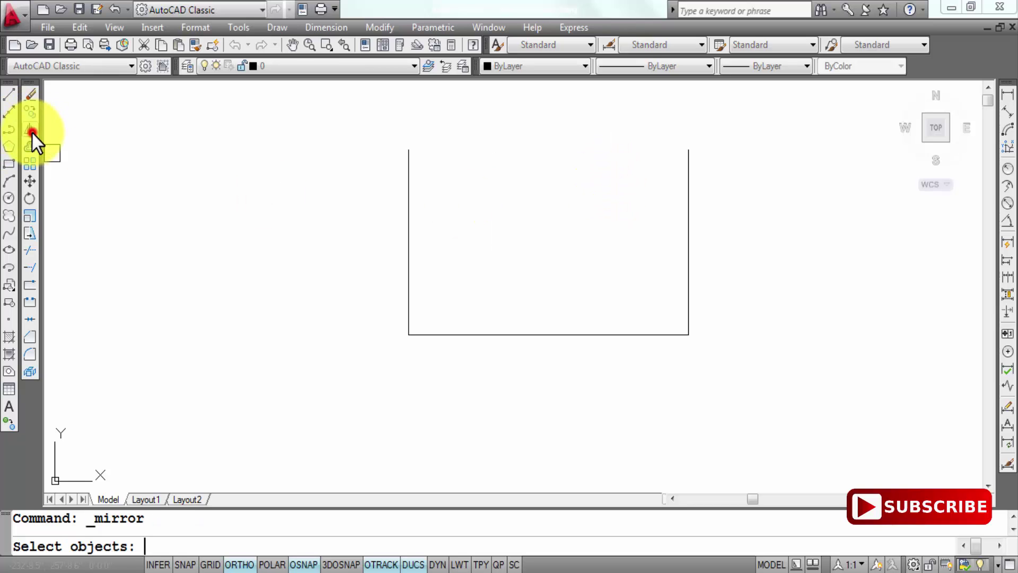
pyautogui.click(589, 333)
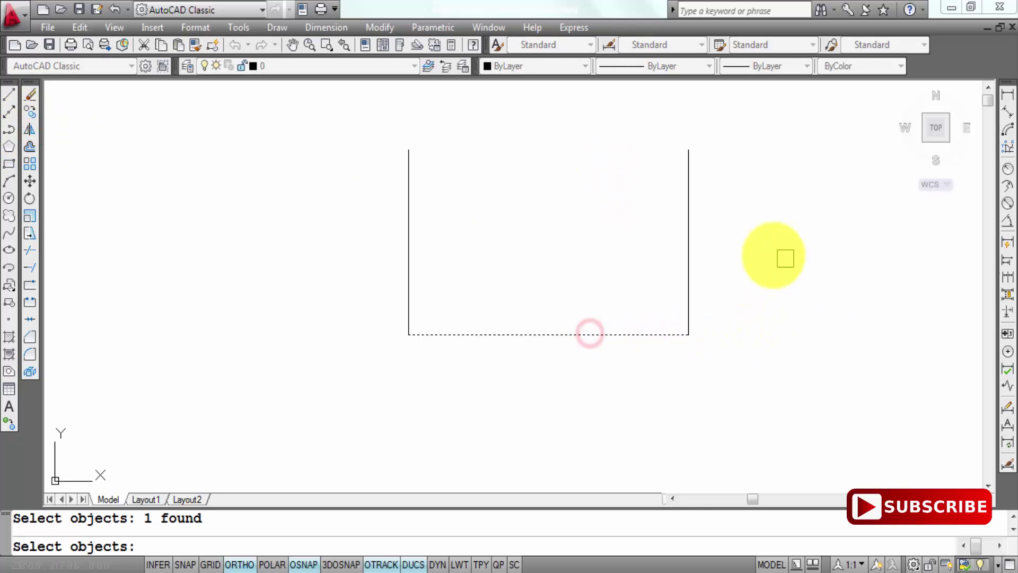
pyautogui.rightClick(760, 247)
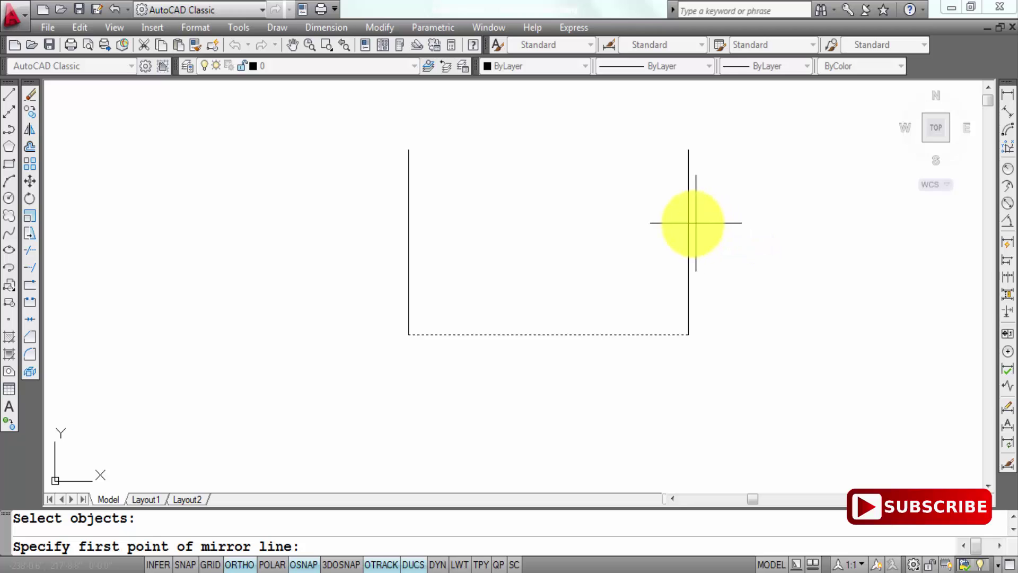
pyautogui.click(687, 250)
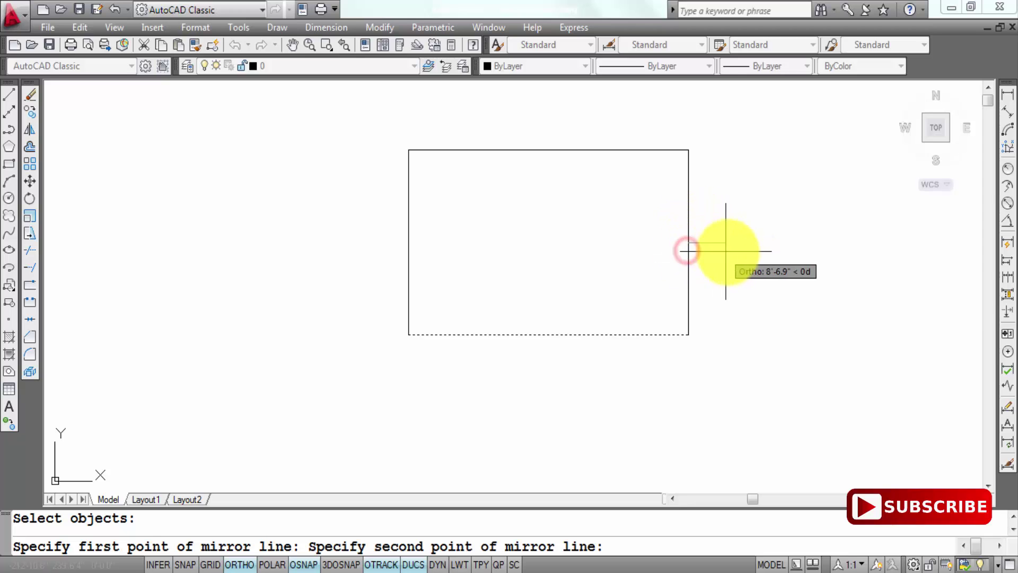
pyautogui.click(833, 251)
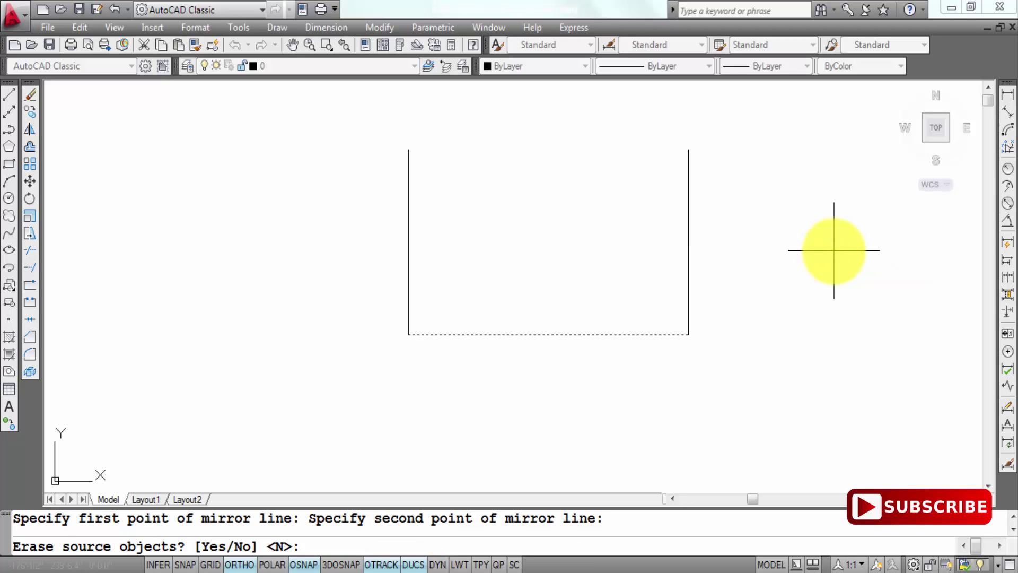